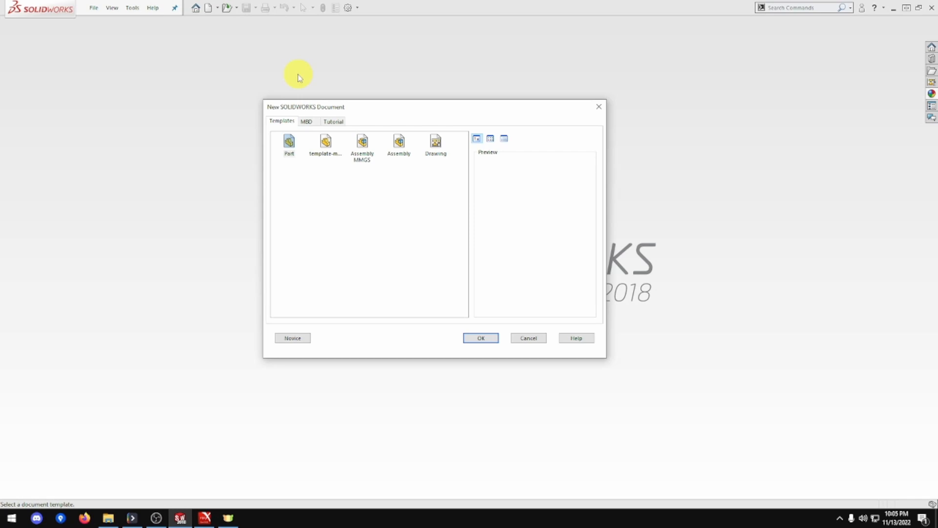
- Create a new part document from the custom "template-m..." template
double_click(325, 141)
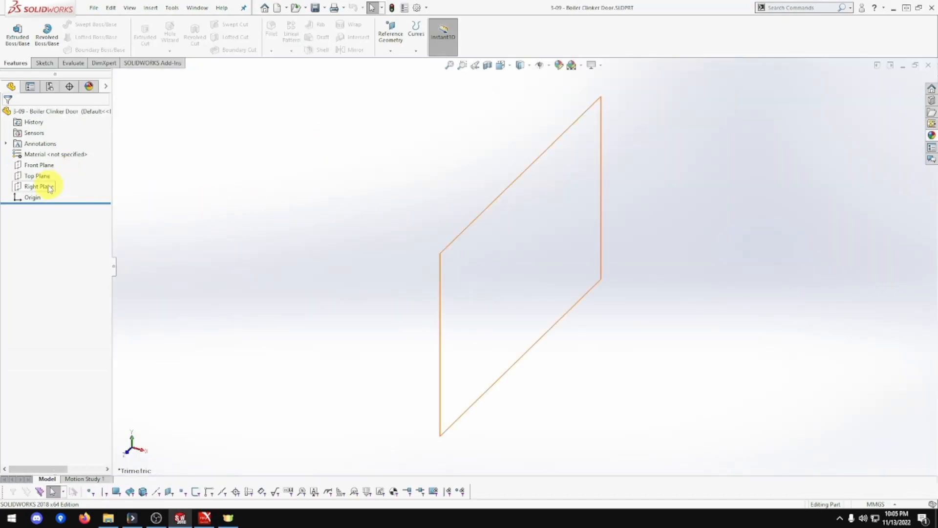
right_click(47, 190)
click(55, 171)
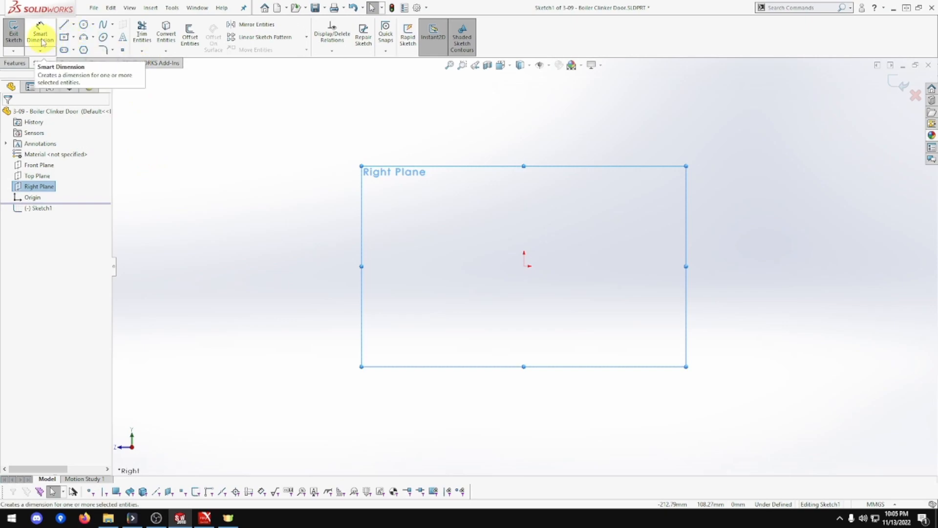
click(41, 41)
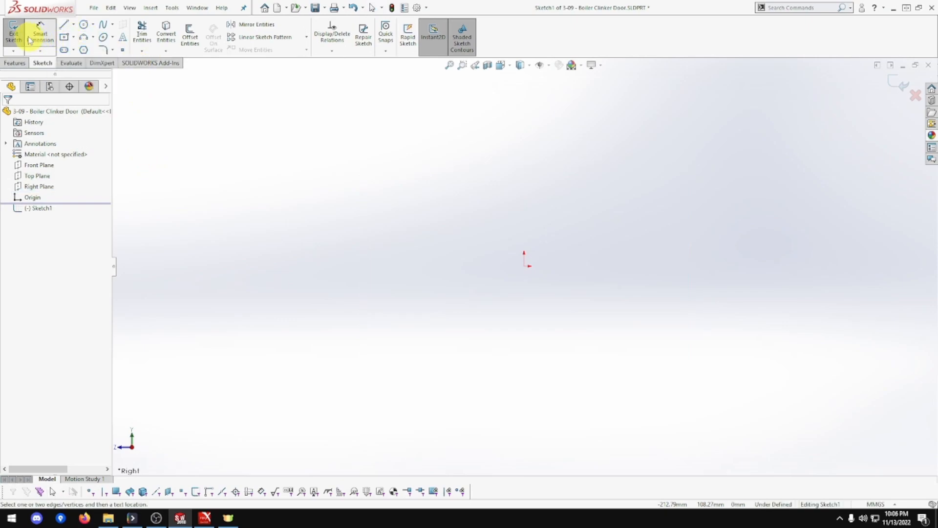
click(14, 35)
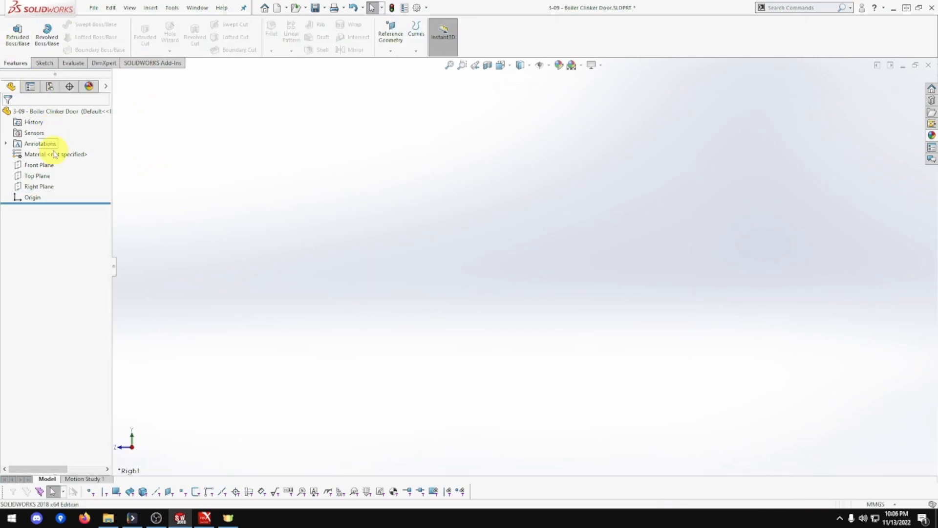
- Sketch a horizontal straight slot on the Right Plane, starting at the origin, about 28 mm between centres and 24 mm wide
right_click(47, 191)
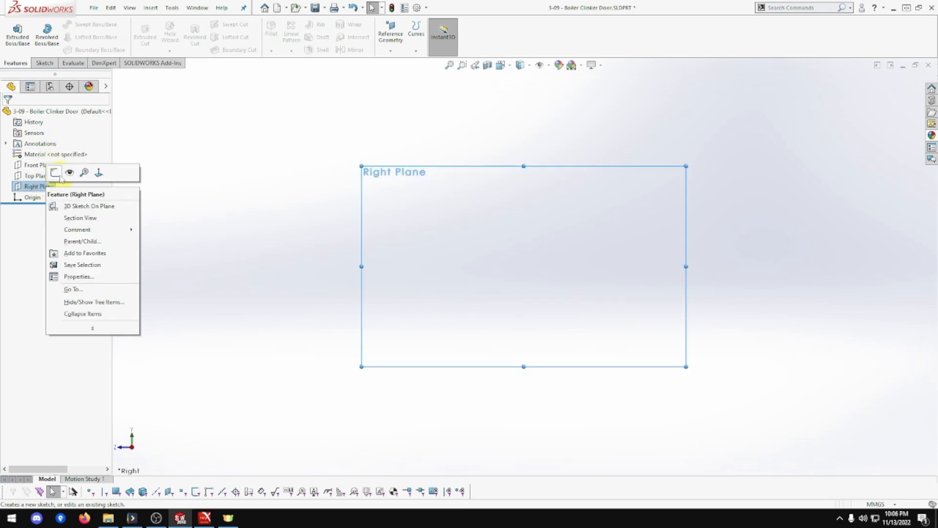
click(56, 173)
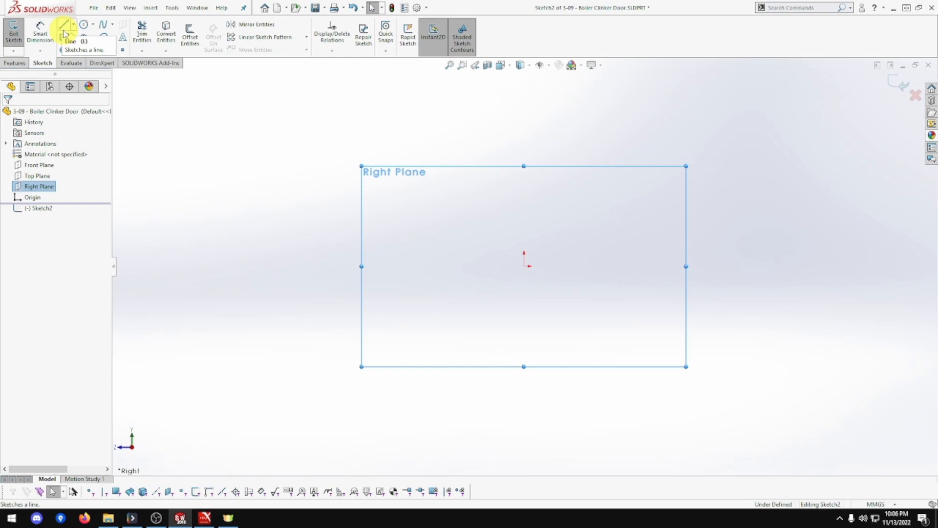
click(65, 49)
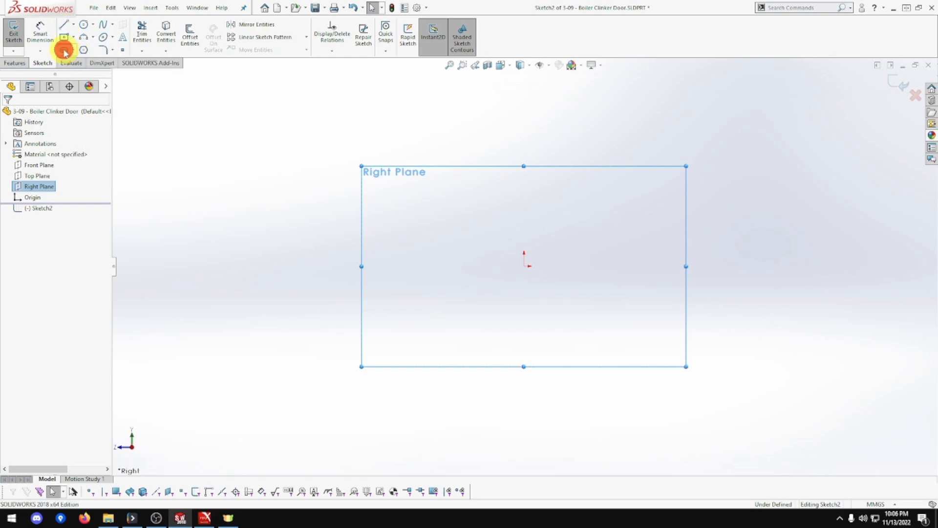
click(524, 266)
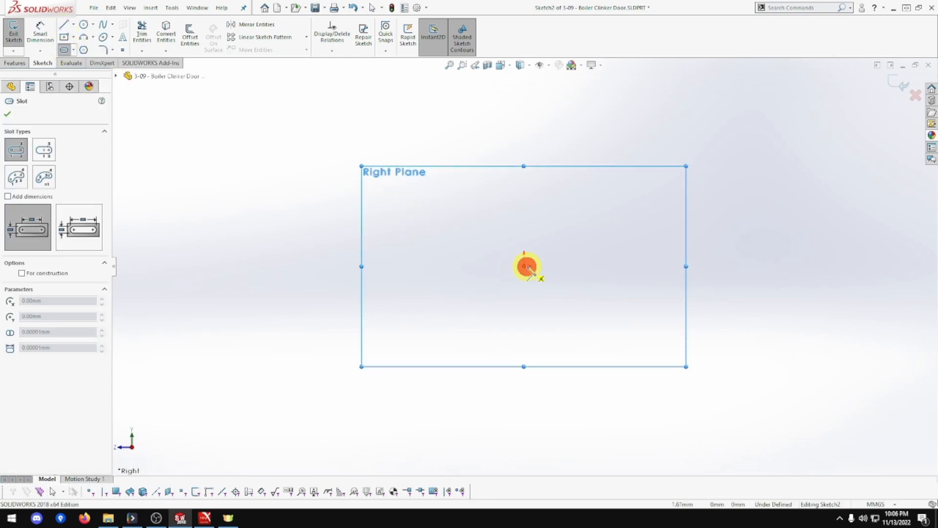
click(575, 266)
click(593, 287)
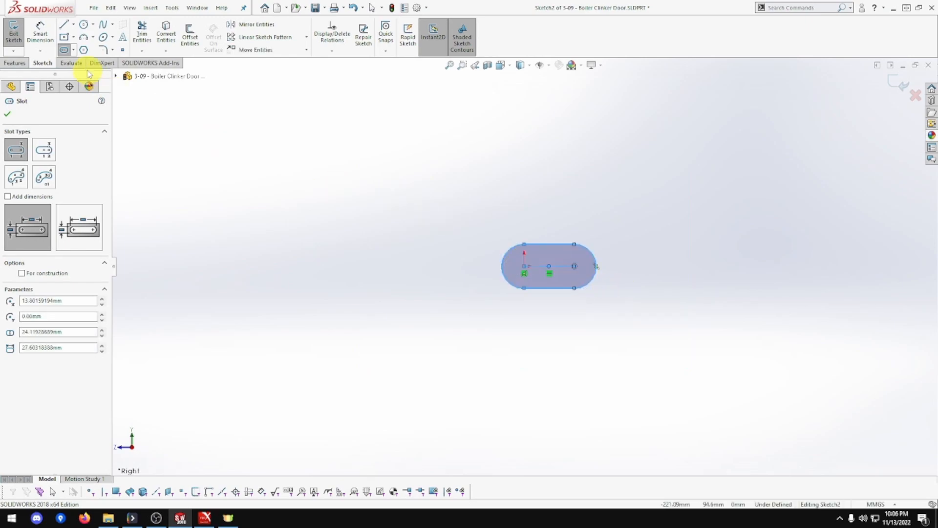
- Dimension the slot's straight edge and set its length to 70/5, i.e. 14 mm
click(39, 31)
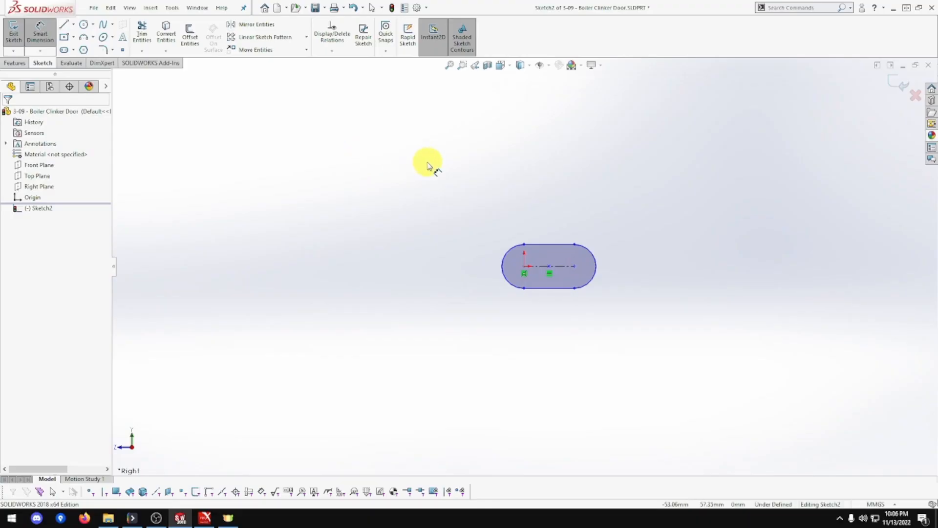
click(551, 245)
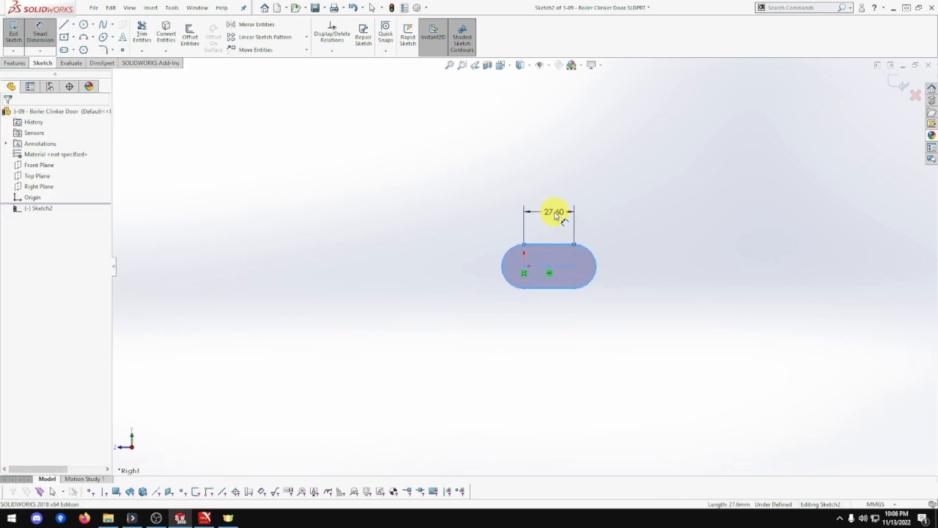
click(555, 216)
text(70/5)
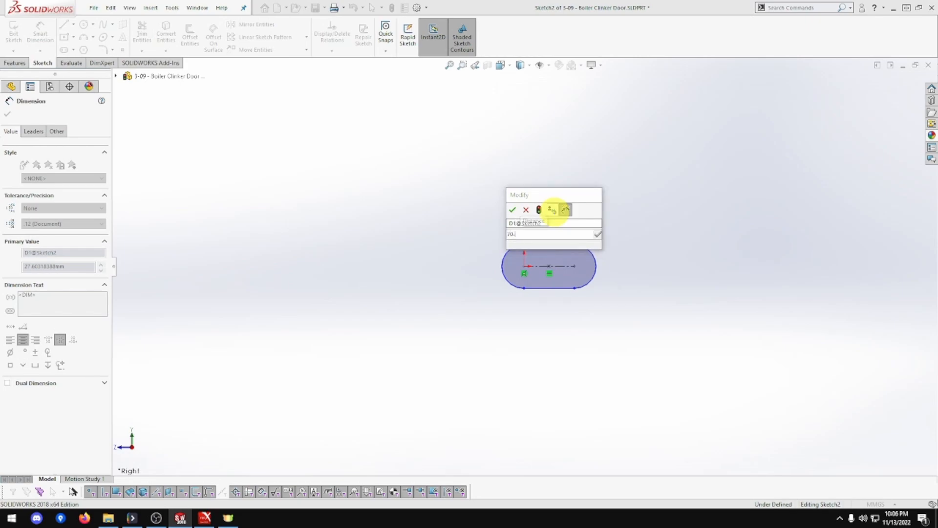
key(Return)
- Add a radius dimension of 56 mm to the slot's rounded end
click(596, 268)
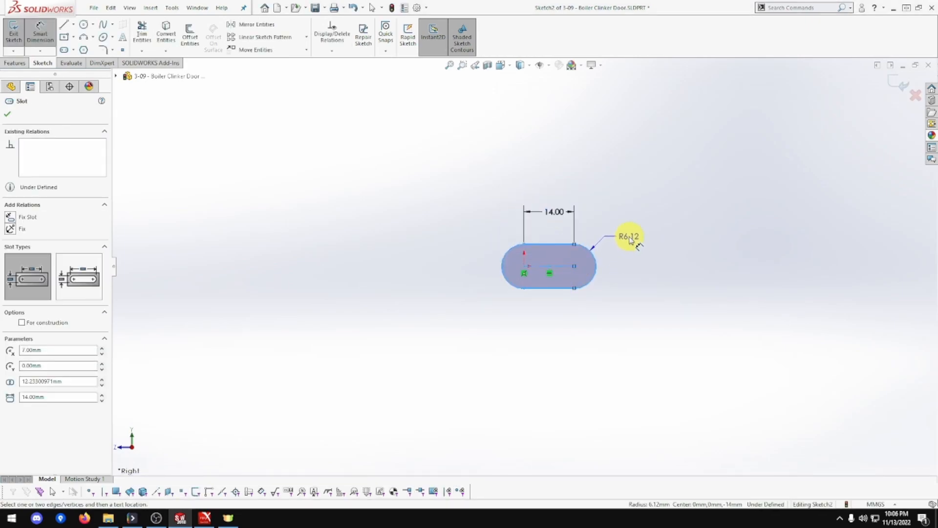
click(630, 239)
text(56)
key(Return)
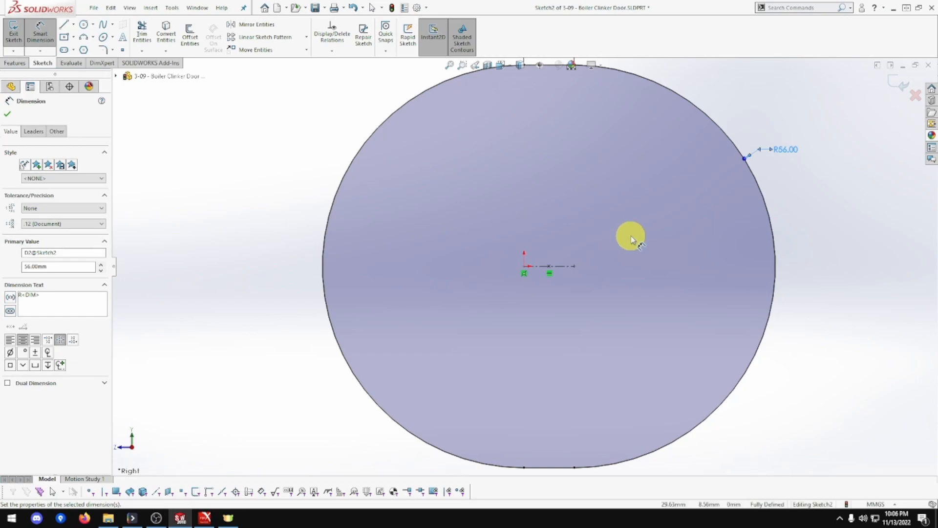
- Change the radius of the slot's rounded end to 112 mm
double_click(787, 150)
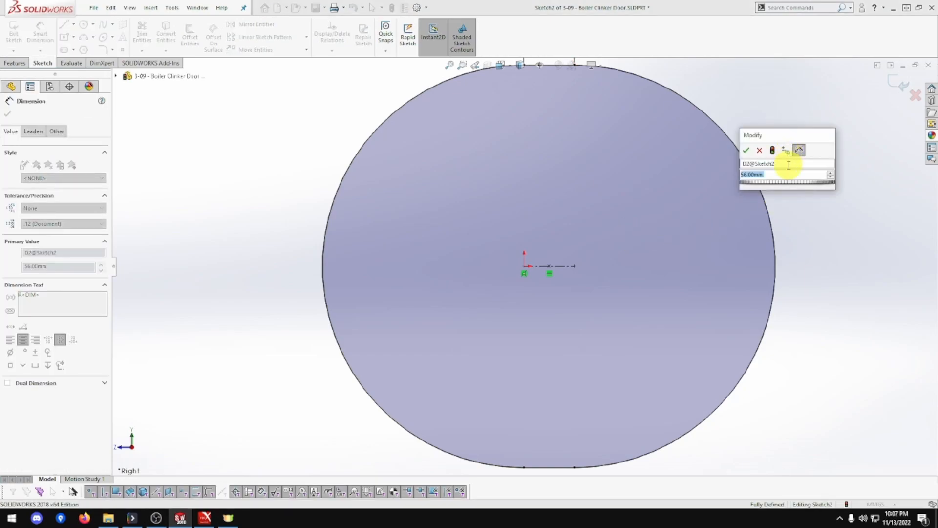
click(786, 175)
text(*2)
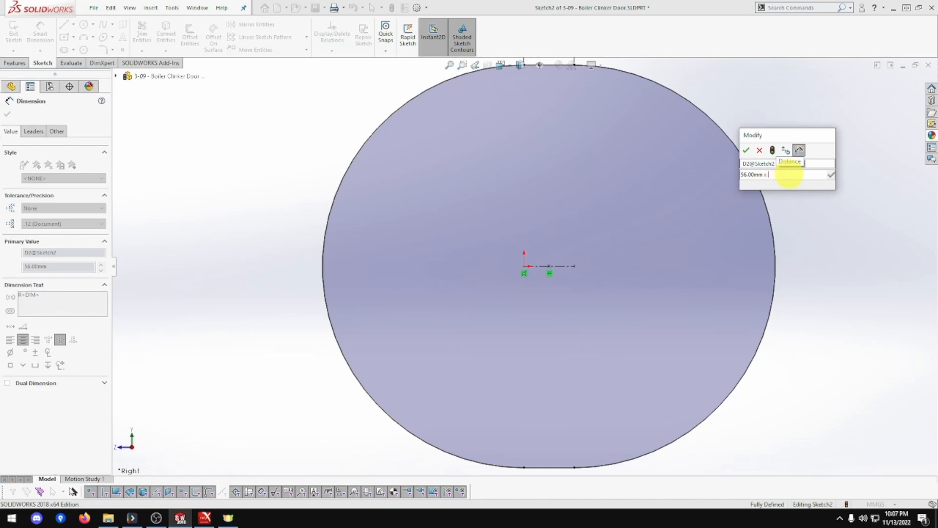
key(BackSpace)
key(BackSpace)
text(*2)
key(ctrl+a)
key(BackSpace)
text(56 + )
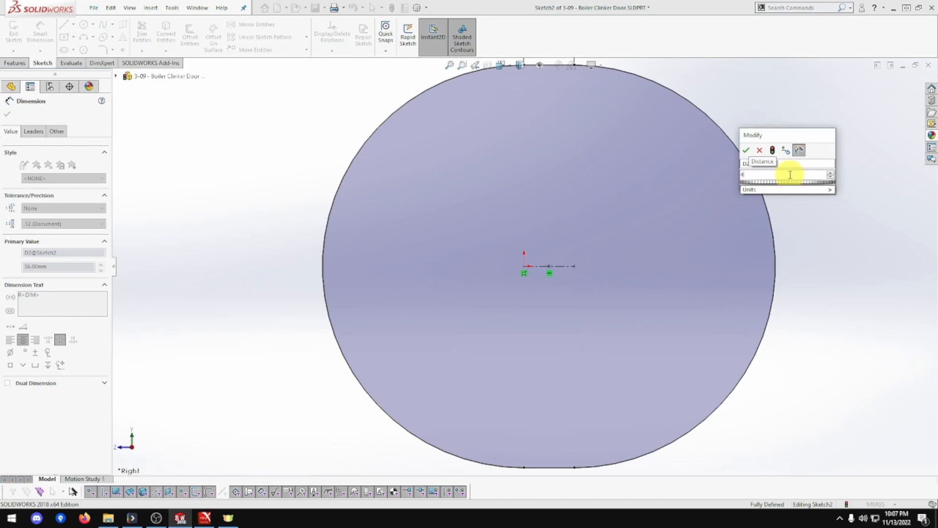
text(56 +)
key(Return)
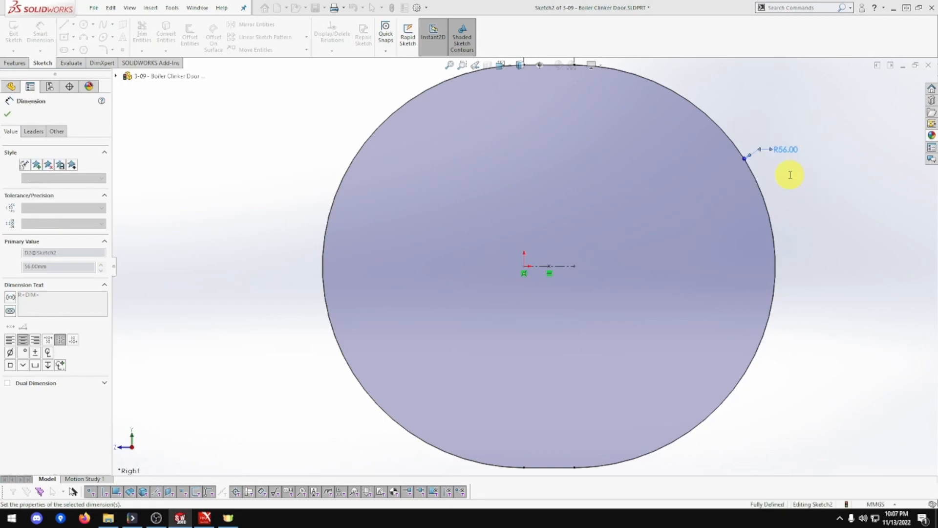
click(449, 65)
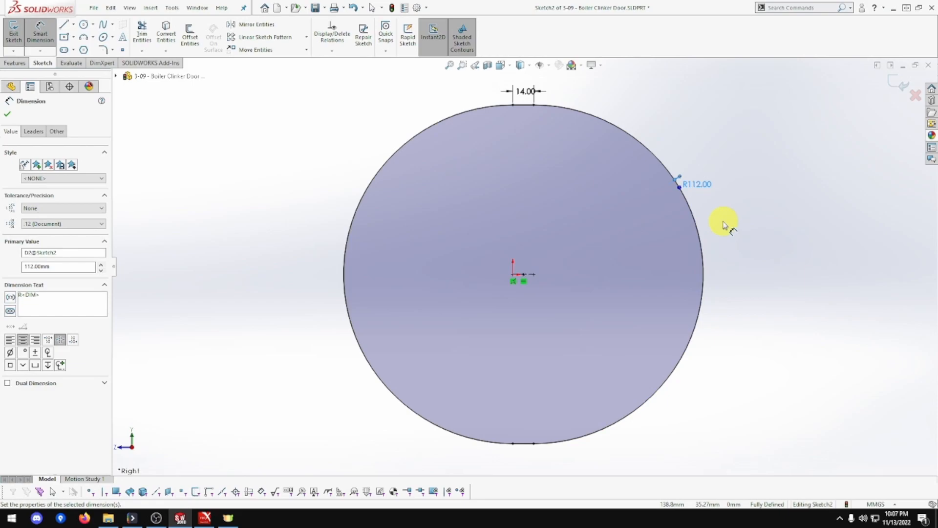
- Delete the radius dimension from the slot's rounded end
double_click(699, 188)
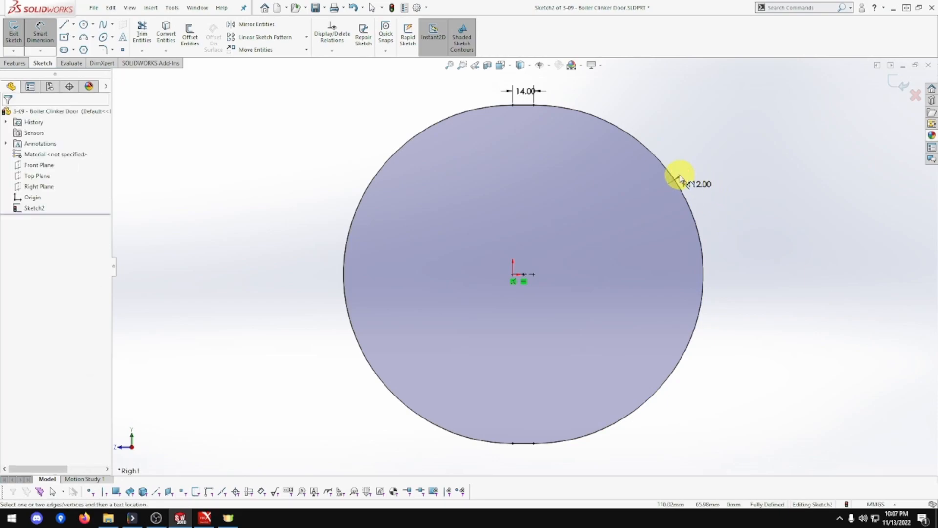
click(689, 181)
key(Delete)
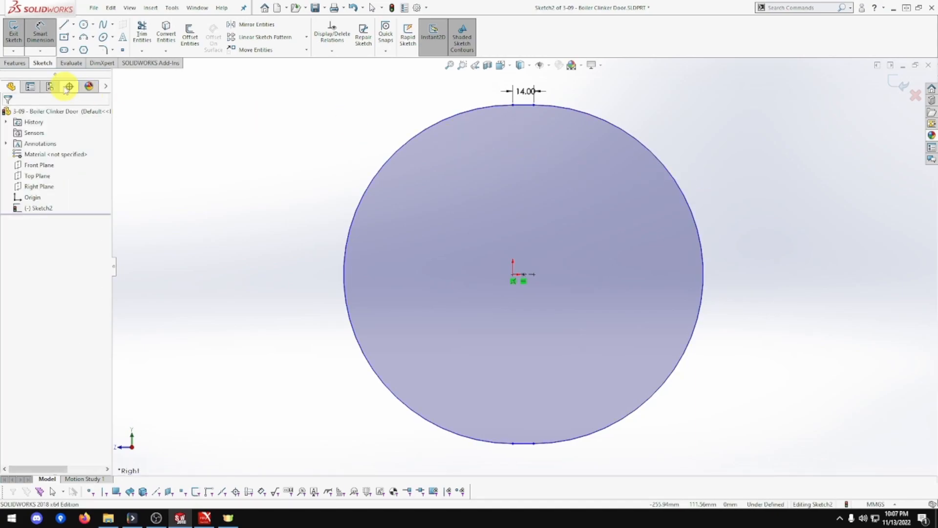
- Dimension the distance between the slot's two straight edges as 56 mm and move the dimension closer to the profile
click(530, 104)
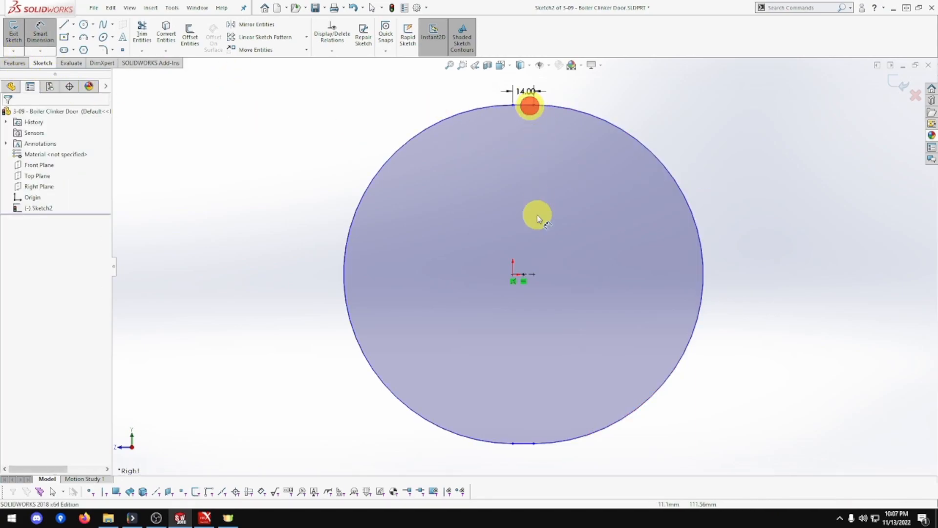
click(526, 444)
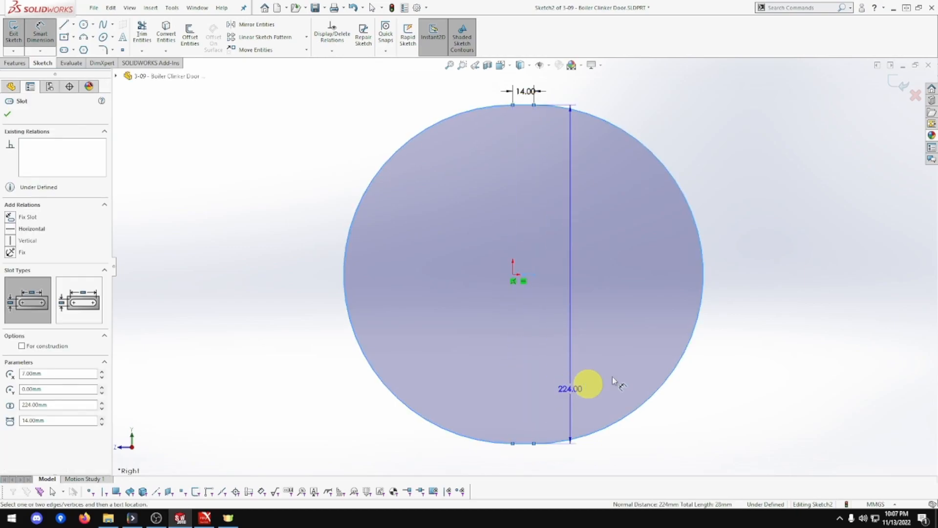
click(777, 292)
text(56)
key(Return)
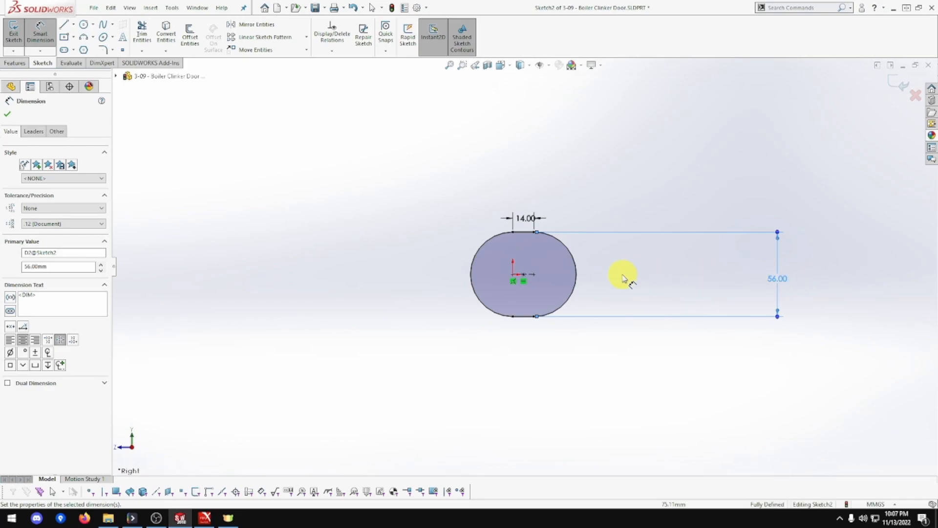
drag(782, 279, 641, 275)
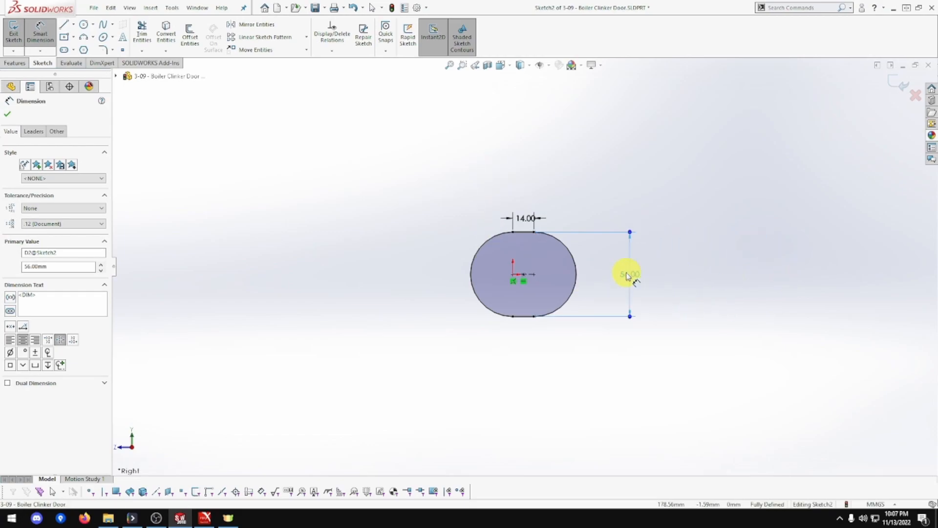
click(449, 65)
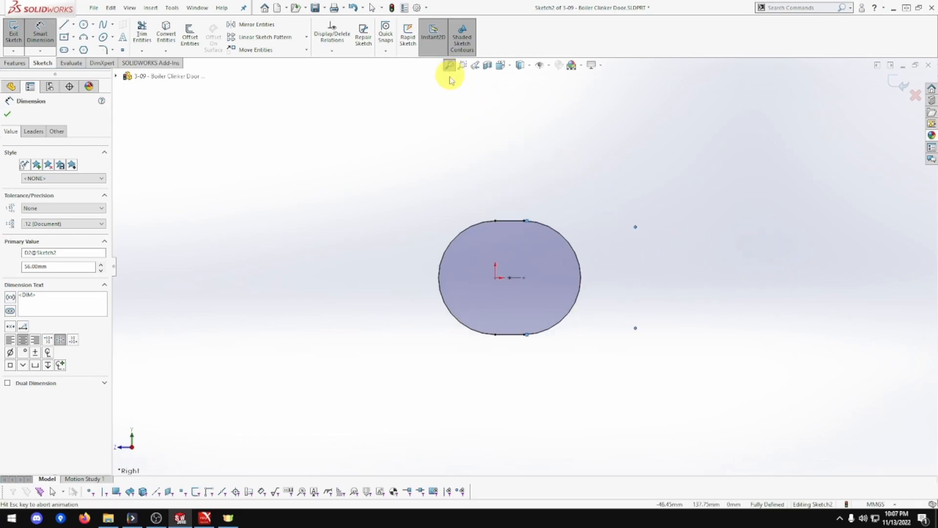
click(556, 143)
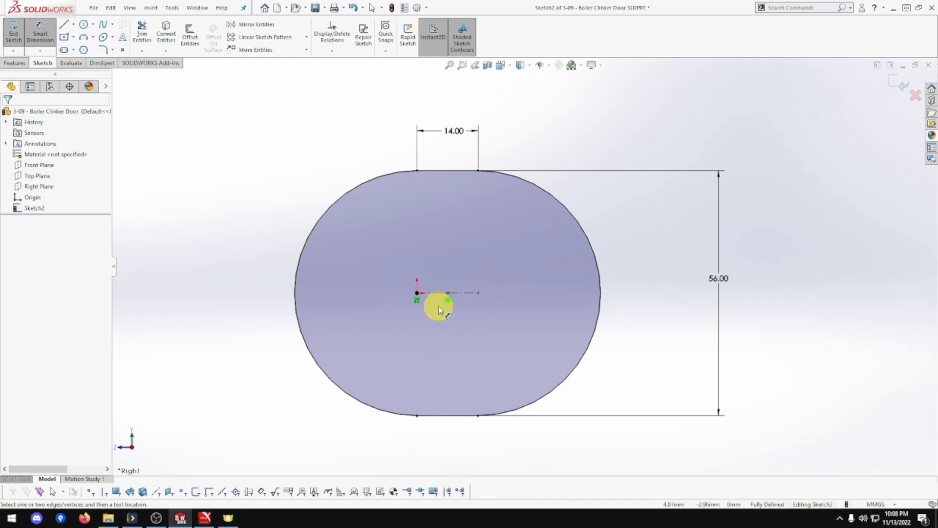
- Extrude the slot profile as a boss 4 mm thick with the Mid Plane end condition
click(22, 66)
click(19, 45)
text(44)
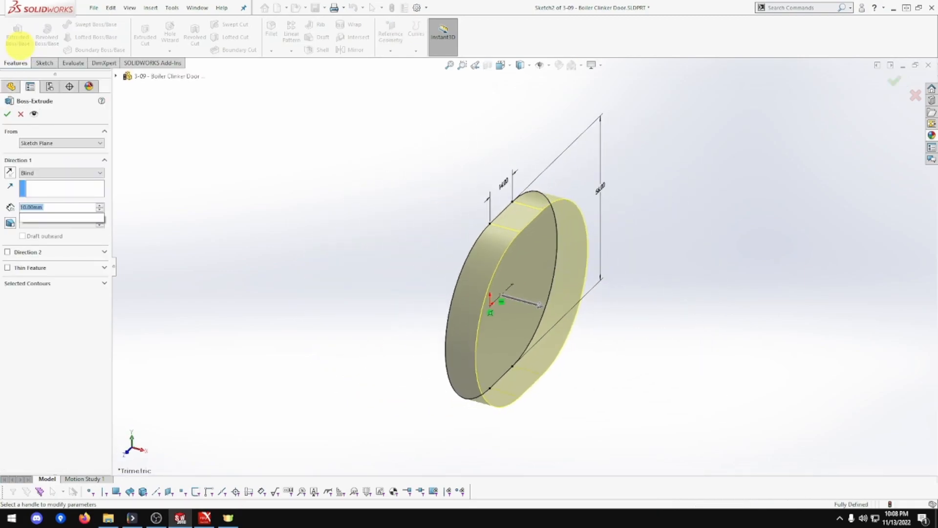
key(BackSpace)
click(81, 172)
click(81, 213)
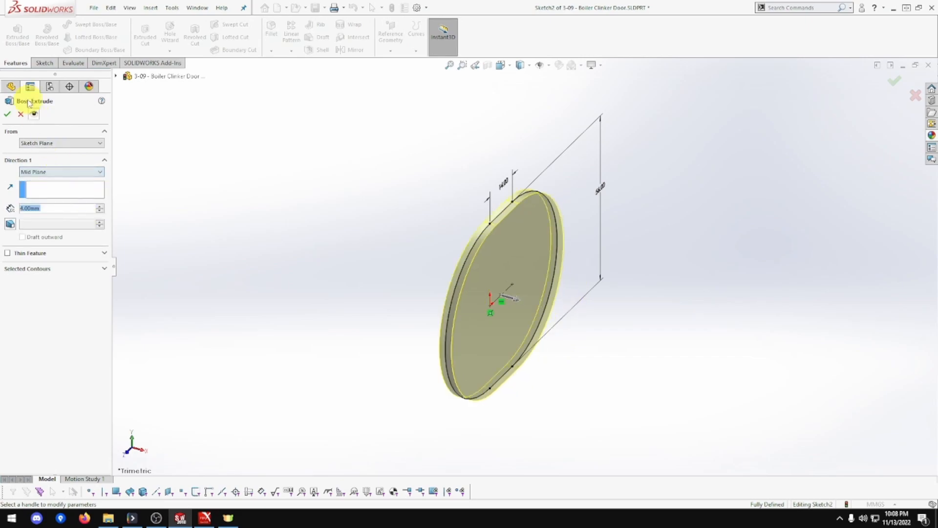
click(8, 114)
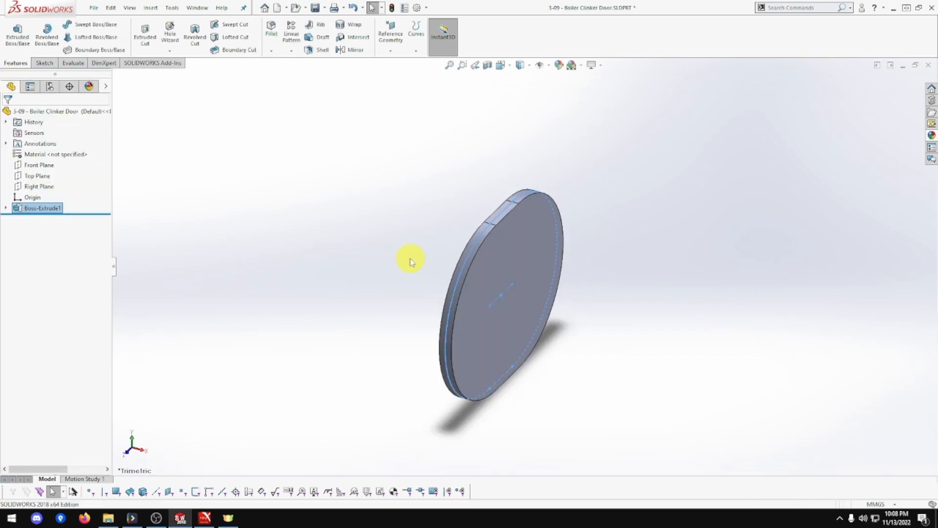
- Apply the brushed bronze appearance to the extruded plate
click(932, 135)
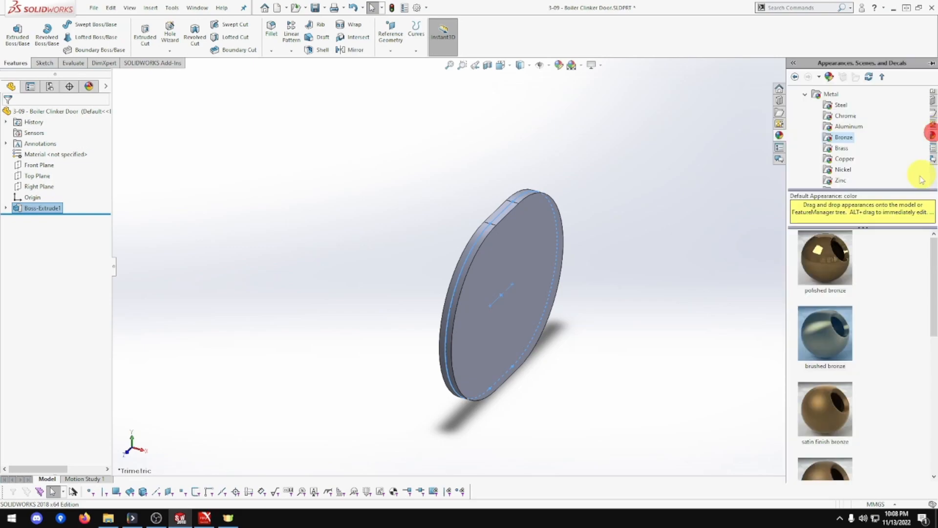
drag(827, 333, 511, 276)
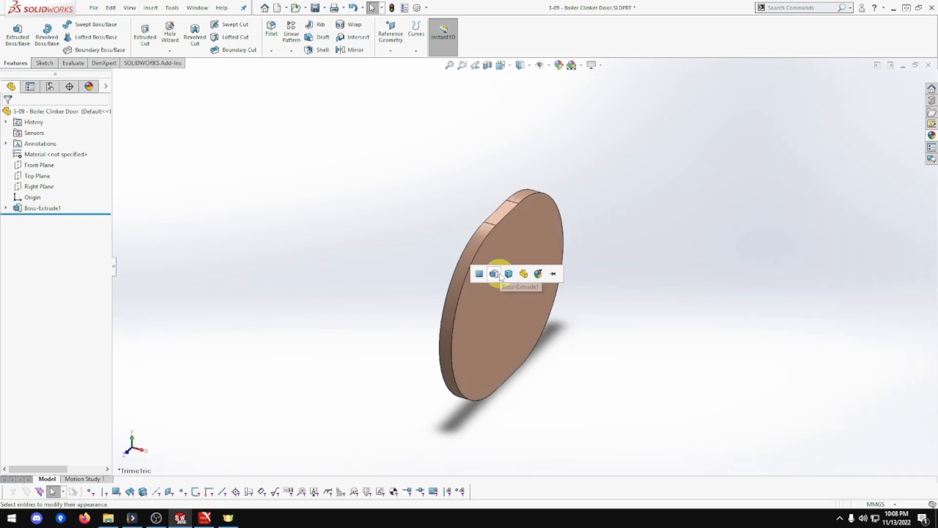
click(516, 277)
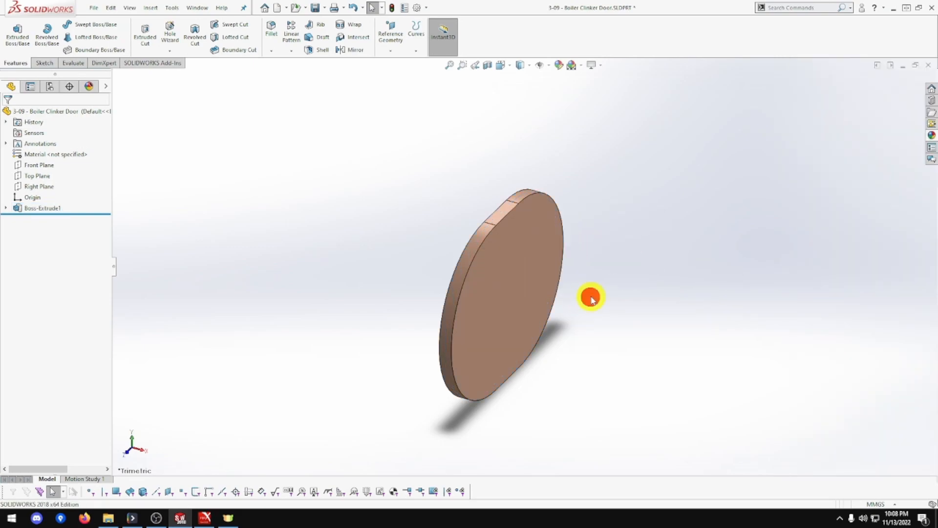
- Start a new sketch on the plate's large flat face
right_click(525, 302)
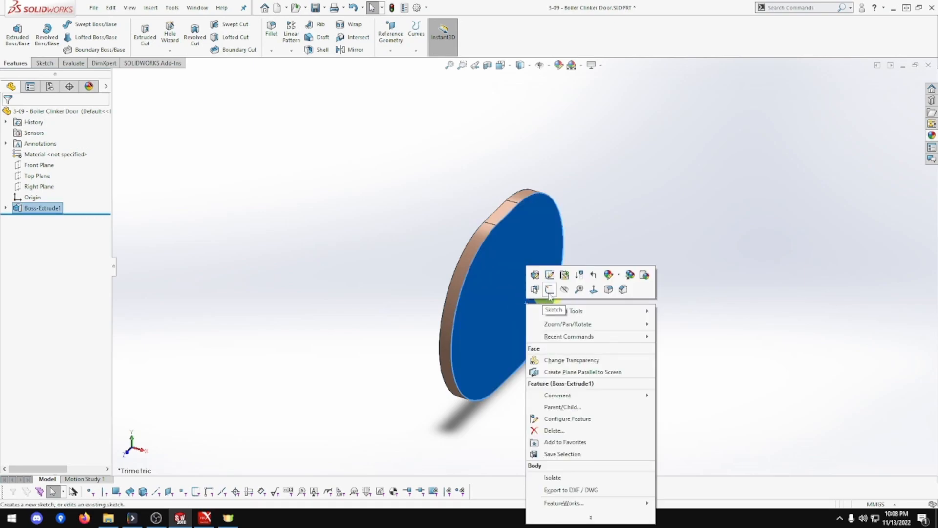
click(549, 290)
click(611, 280)
click(299, 134)
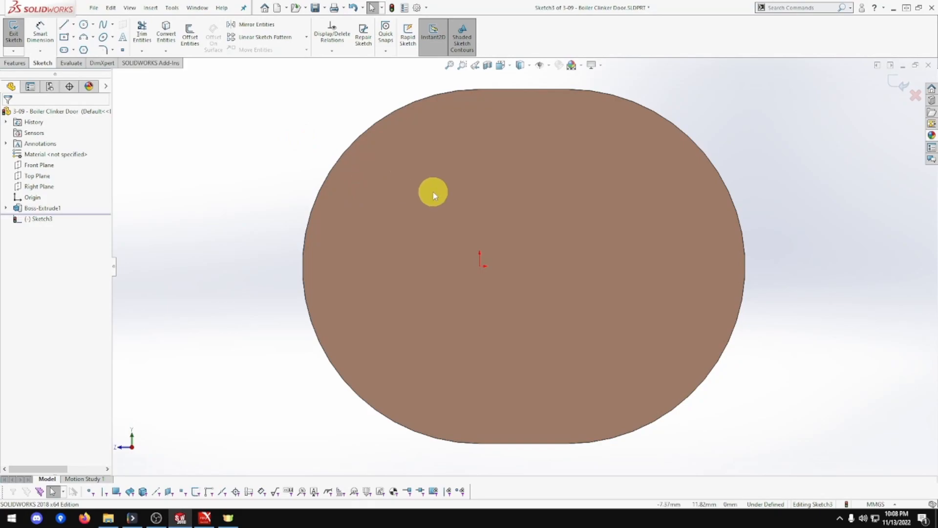
- Sketch four small circles on the plate face: one about 3 mm in diameter upper right of the origin and three clustered near the left end
click(83, 24)
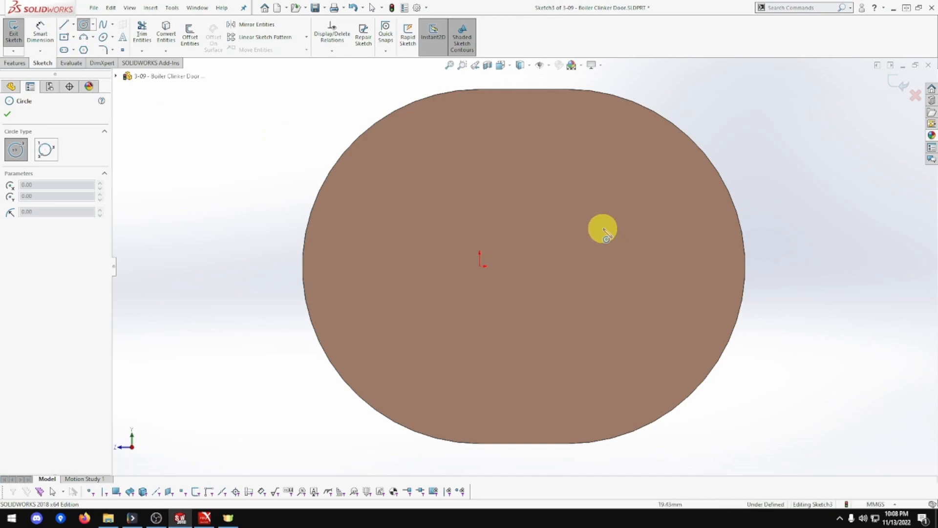
drag(601, 215, 611, 216)
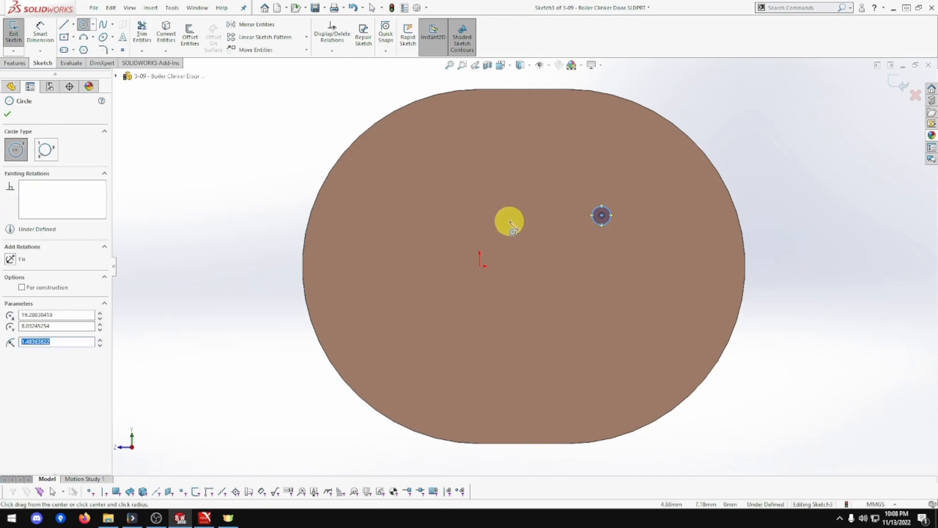
drag(396, 239, 405, 248)
drag(389, 294, 402, 301)
drag(348, 266, 355, 251)
key(Escape)
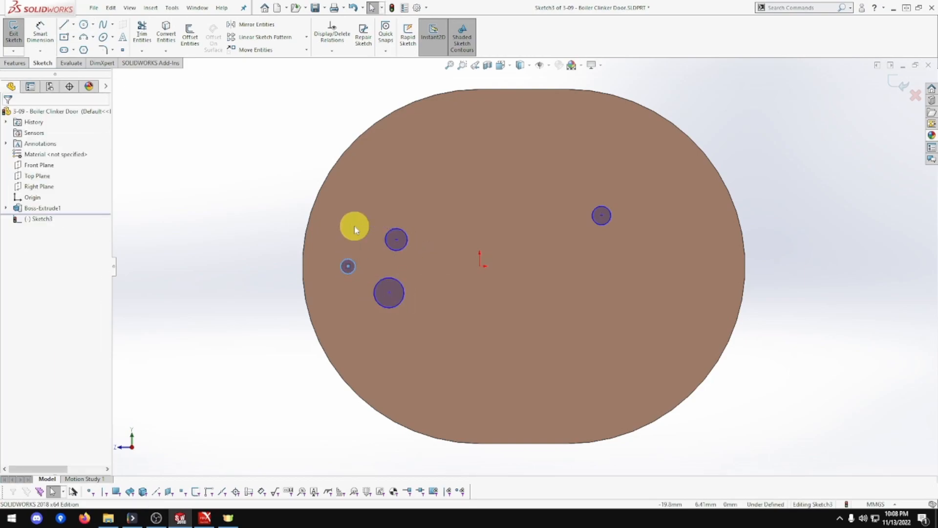
- Dimension the circle right of the origin to 4 mm diameter and the leftmost circle to 3 mm diameter
click(43, 48)
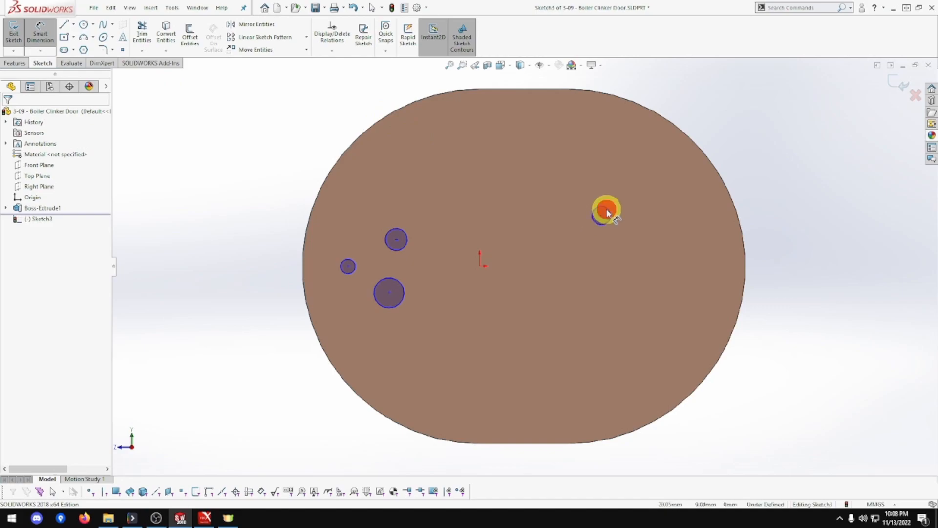
click(607, 213)
click(791, 94)
text(4)
key(Return)
click(354, 267)
click(214, 393)
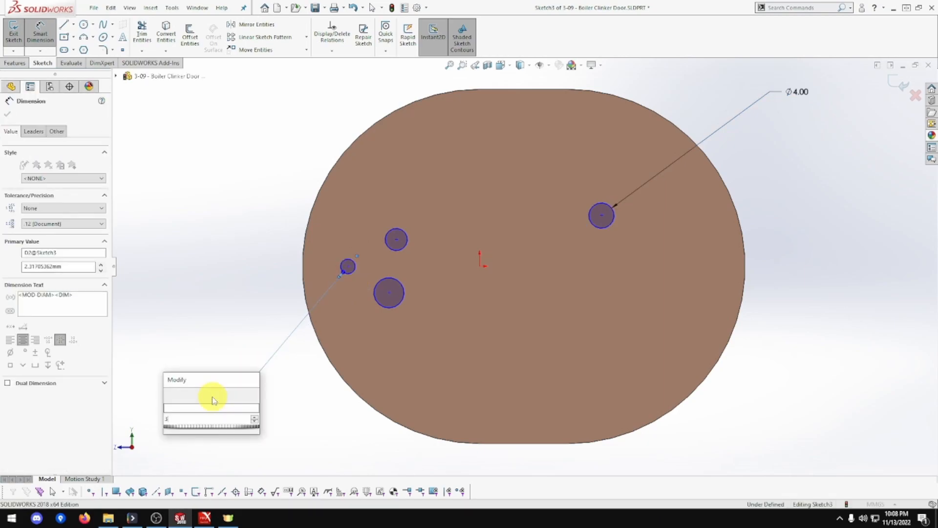
text(3)
key(Return)
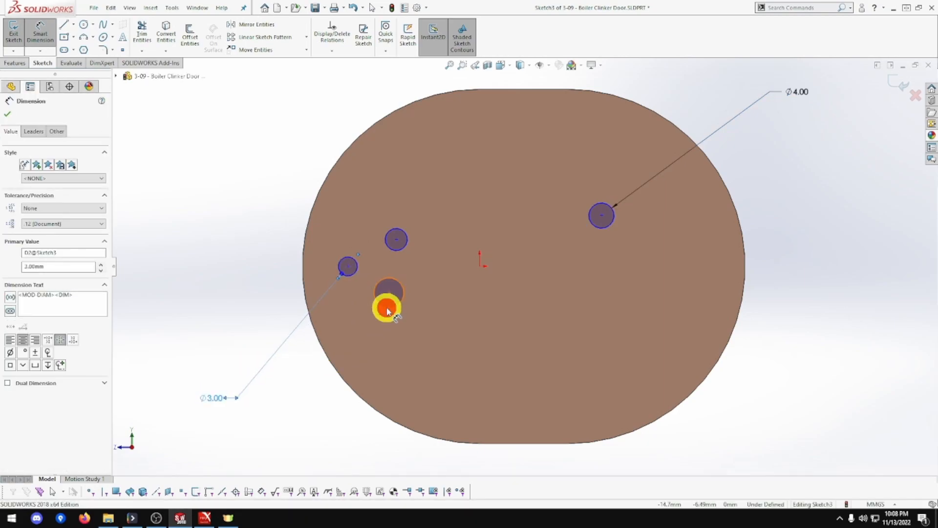
click(387, 307)
key(Escape)
key(Escape)
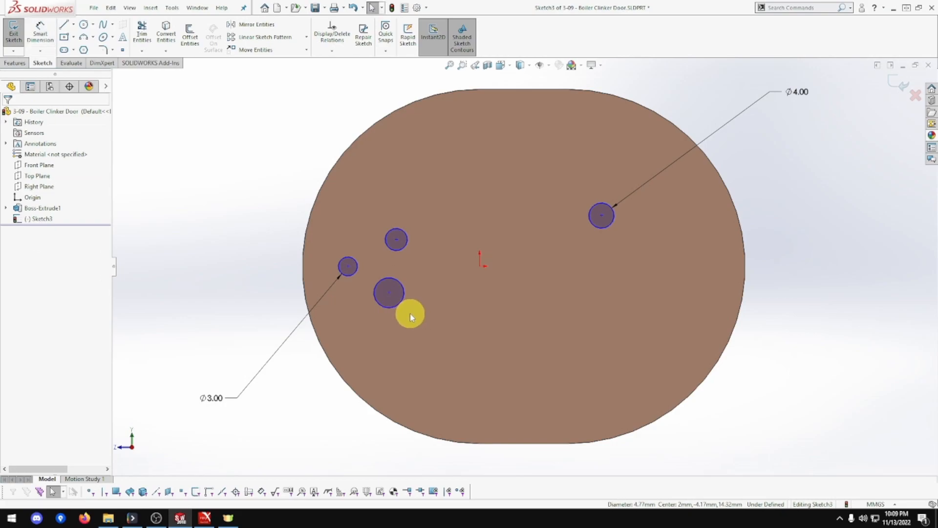
- Add an Equal relation between the three clustered circles near the plate's left end
ctrl+click(352, 275)
ctrl+click(390, 249)
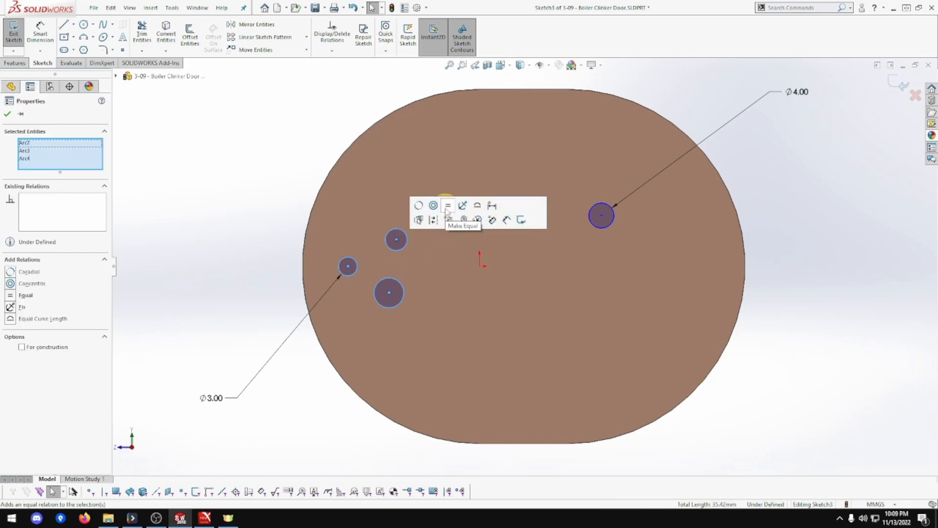
click(254, 200)
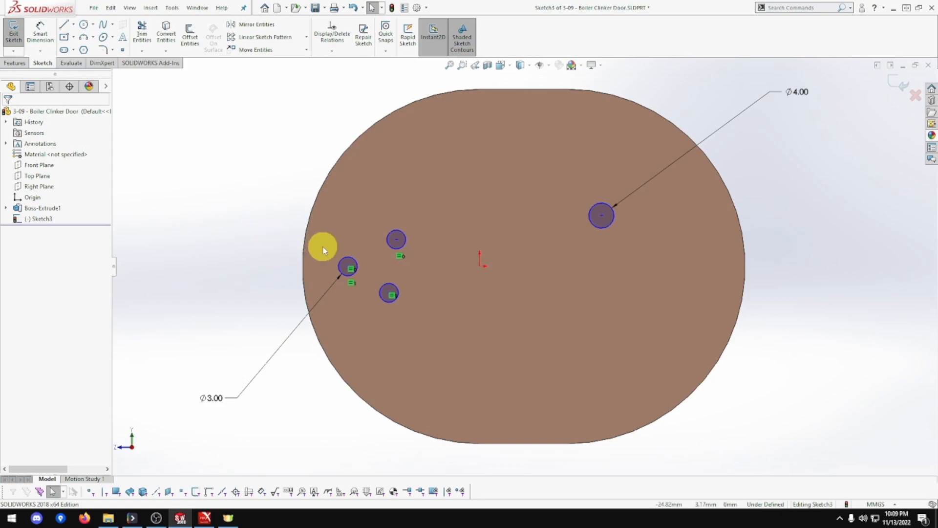
- Align the leftmost circle's centre with the origin using a Horizontal relation
click(350, 272)
click(299, 265)
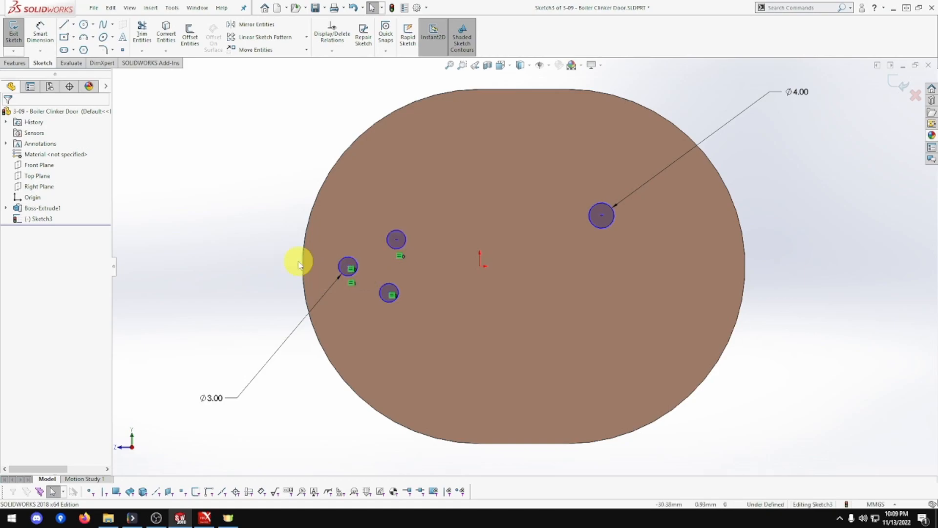
click(349, 269)
scroll(337, 272, down, 4)
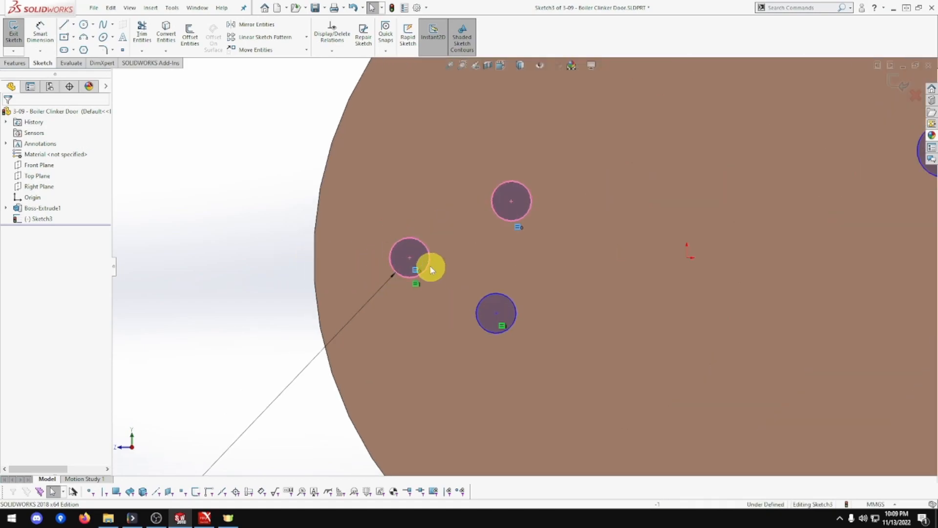
click(410, 257)
key(f)
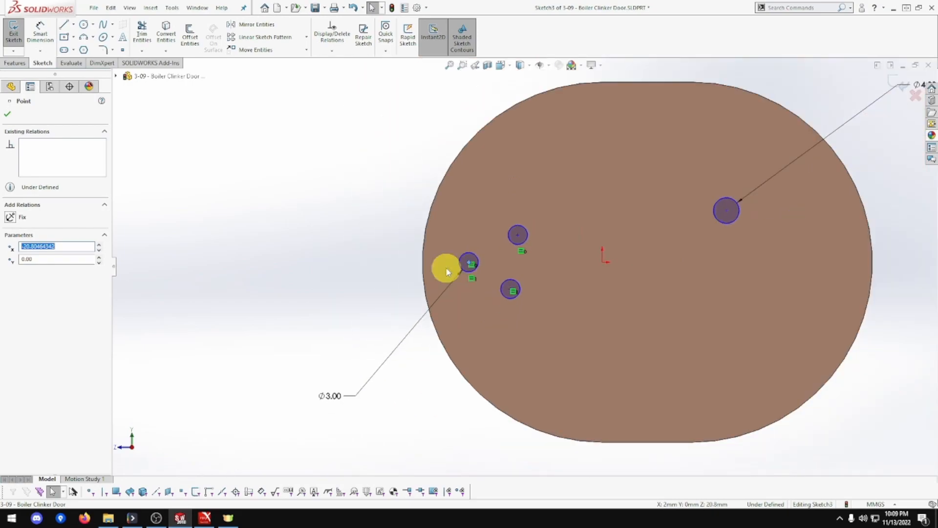
ctrl+click(603, 259)
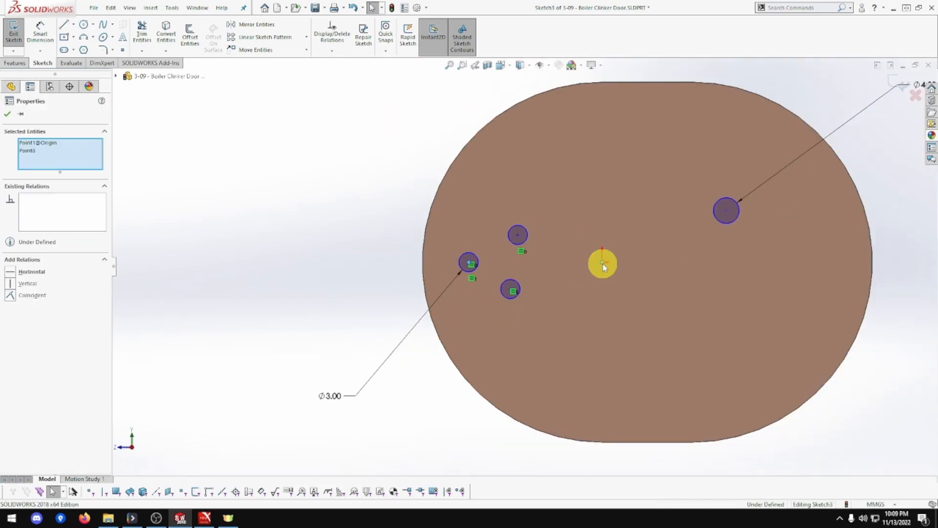
click(630, 220)
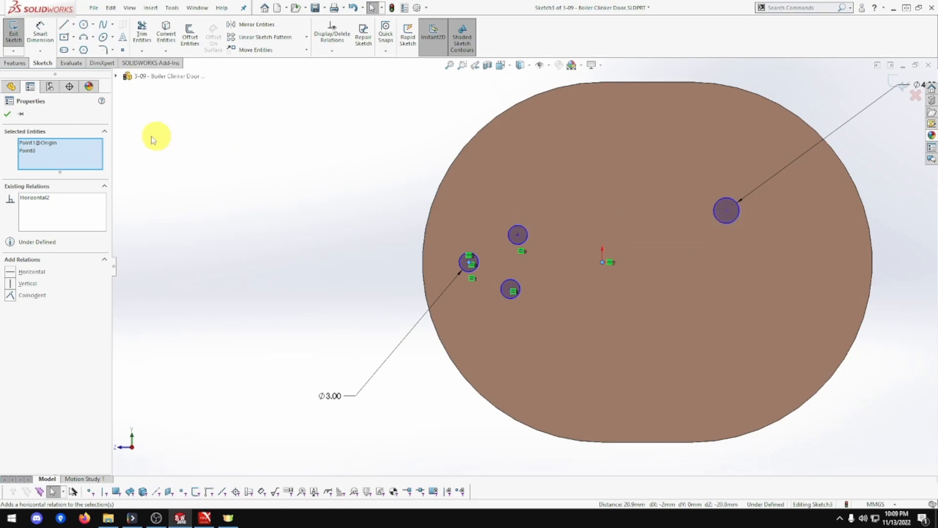
- Dimension the horizontal distance between the leftmost circle's centre and the upper clustered circle's centre as 8 mm, placed above the plate
click(43, 48)
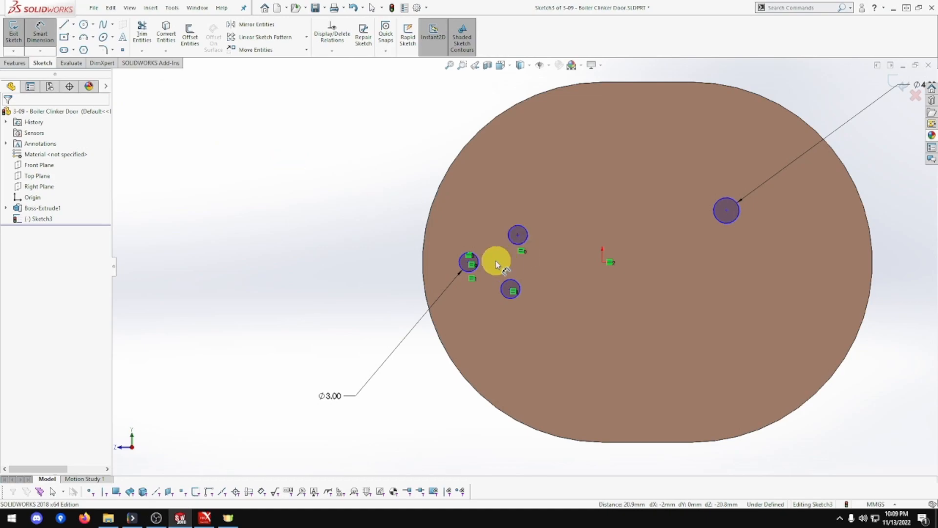
scroll(493, 262, down, 5)
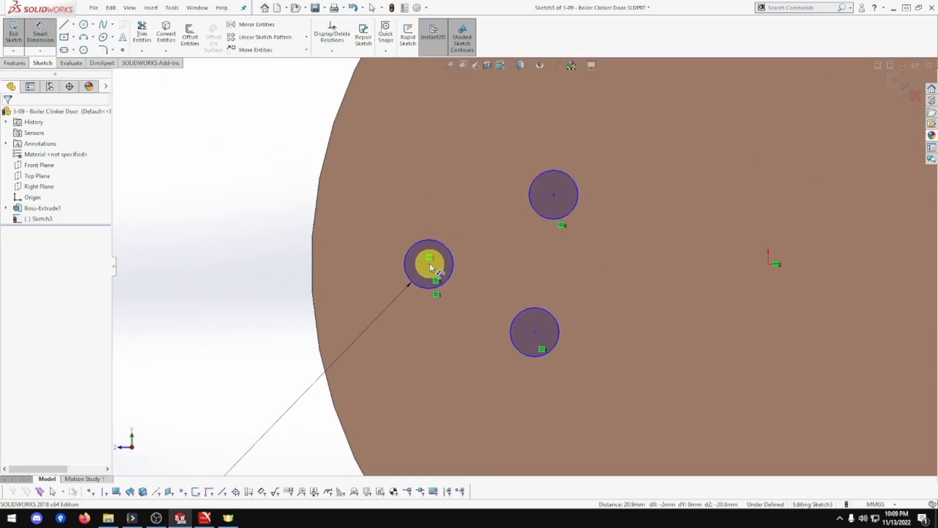
click(429, 263)
click(552, 194)
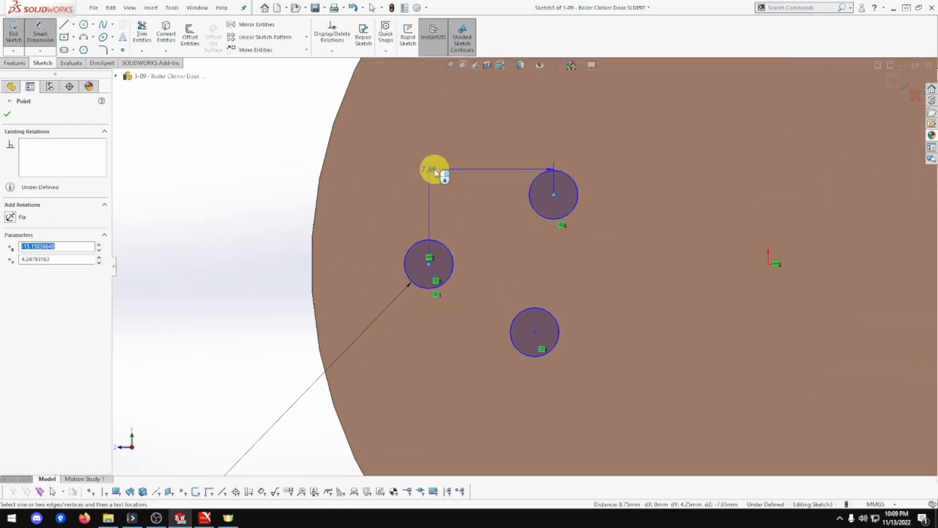
scroll(460, 164, down, 2)
scroll(459, 168, up, 4)
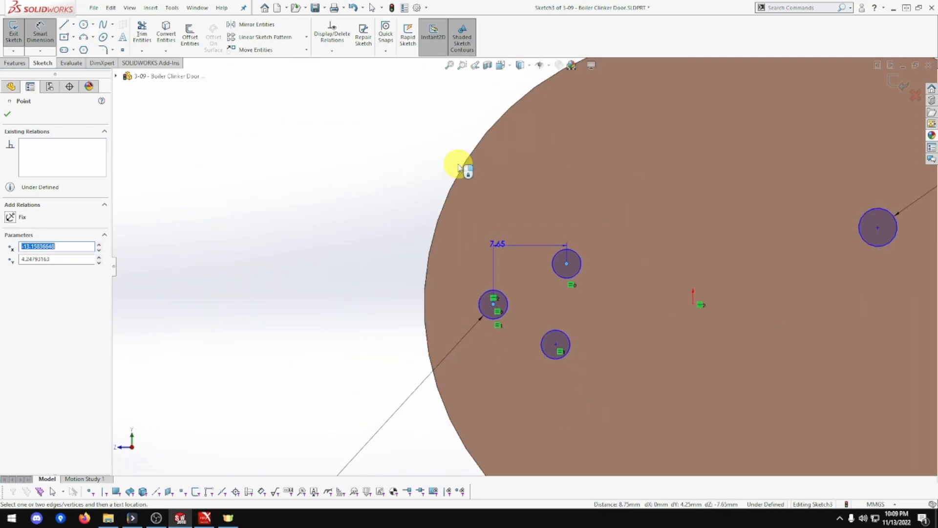
scroll(513, 105, up, 3)
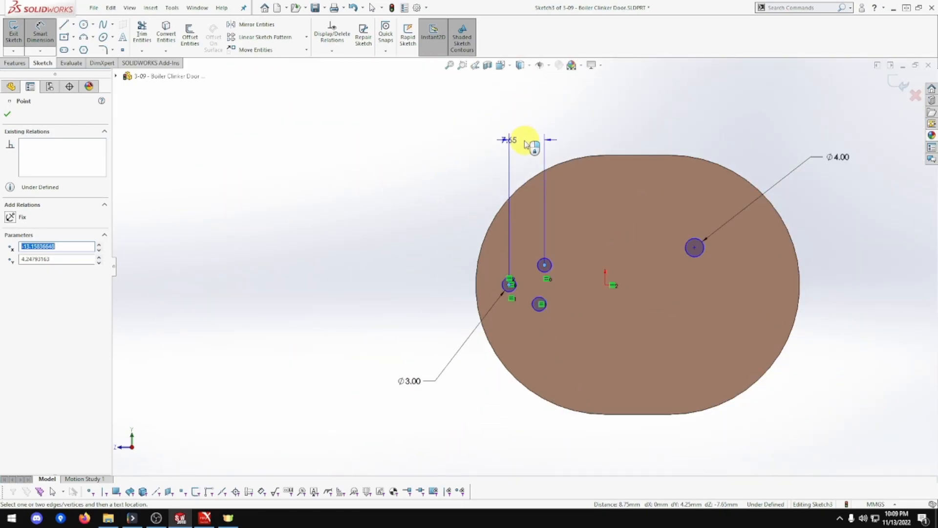
click(532, 148)
text(8)
key(Return)
key(Escape)
- Align the centres of the upper and lower clustered circles with a Vertical relation
scroll(579, 290, down, 6)
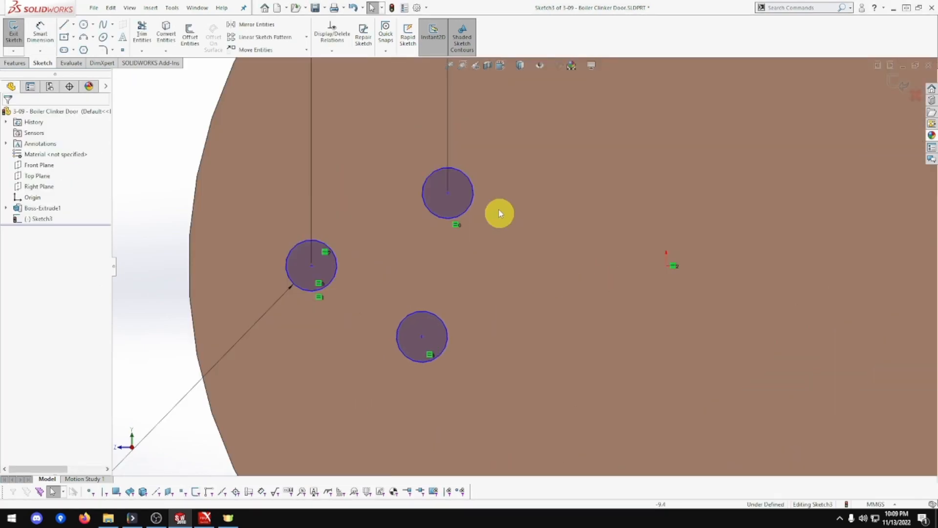
click(448, 193)
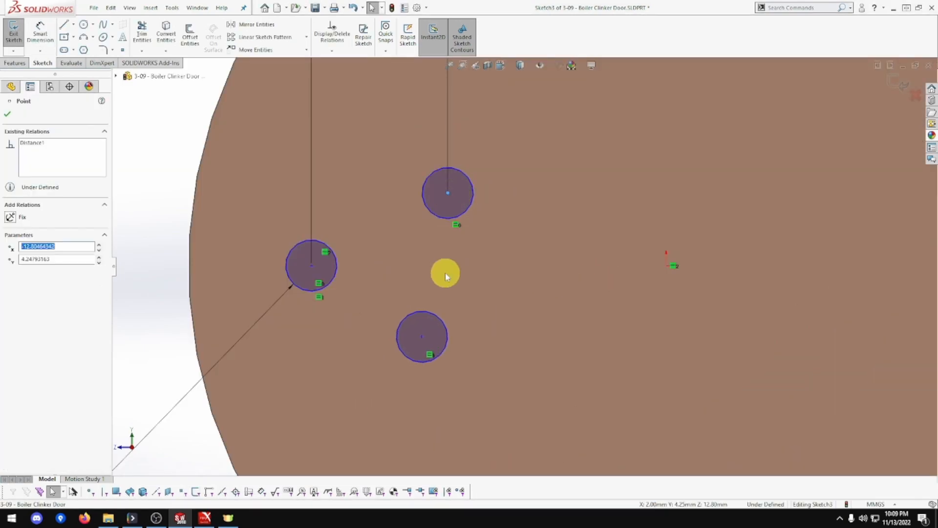
ctrl+click(422, 336)
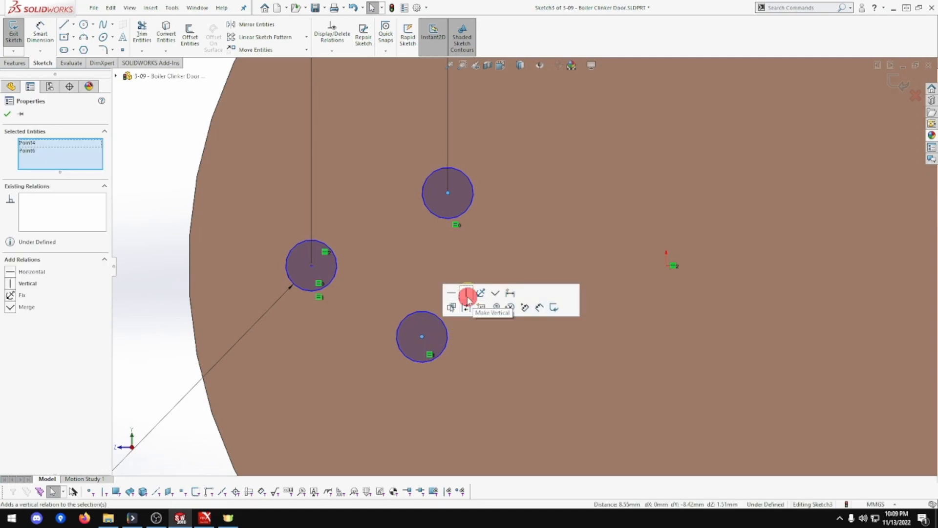
click(467, 295)
- Dimension the vertical distance from the upper clustered circle's centre to the origin as 5.5 mm
scroll(494, 263, up, 2)
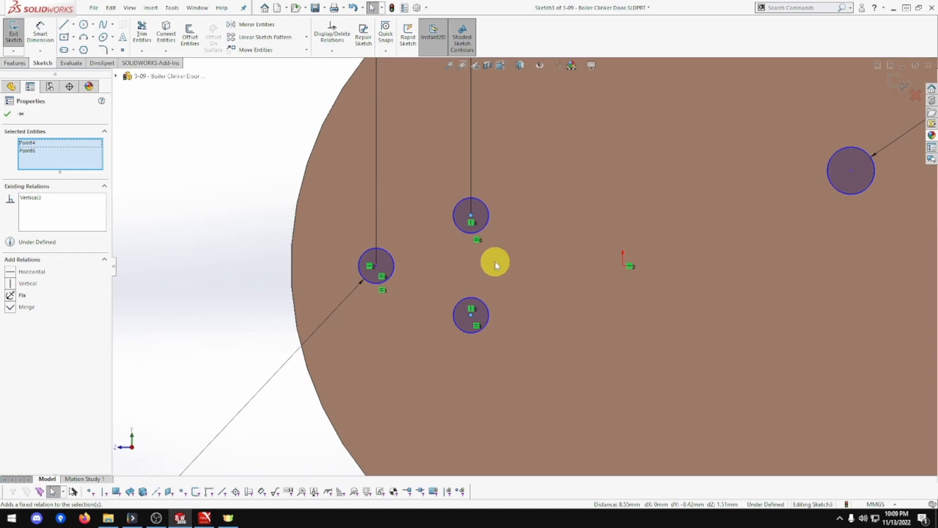
scroll(495, 262, down, 1)
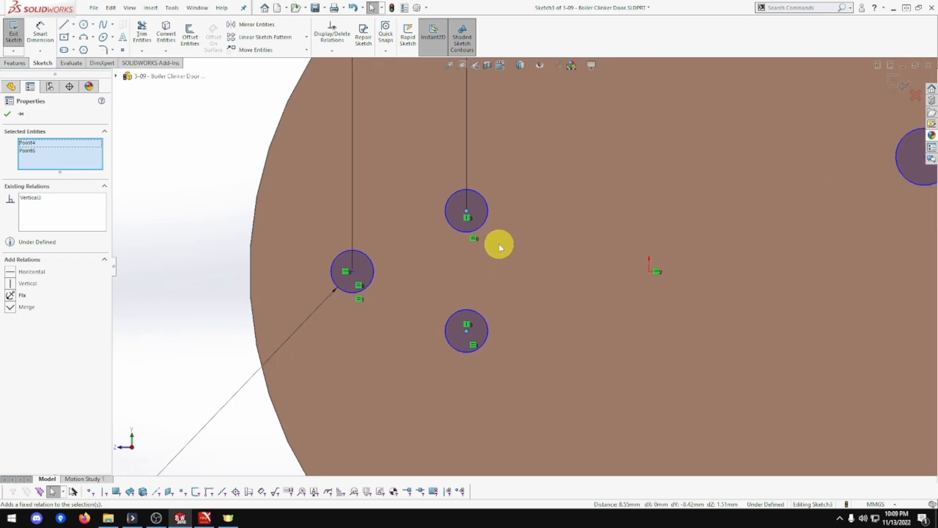
scroll(498, 244, up, 2)
click(42, 43)
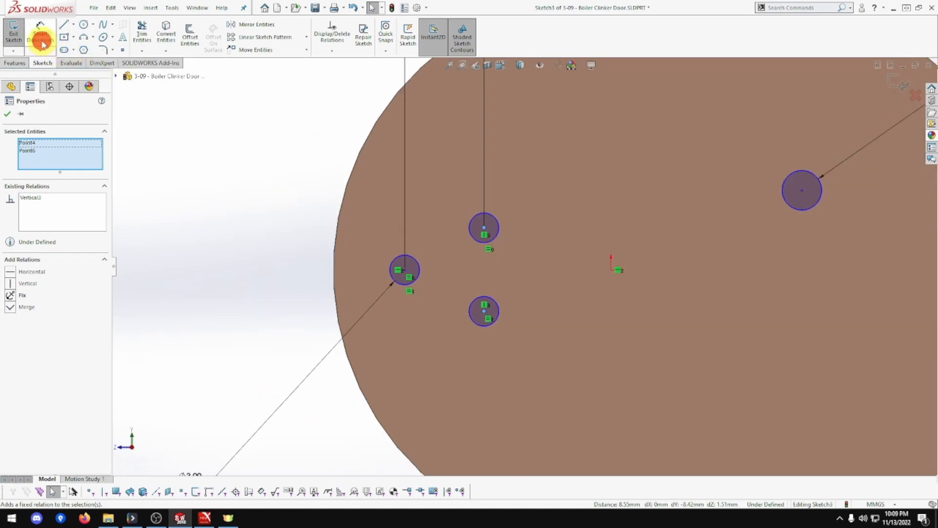
click(484, 231)
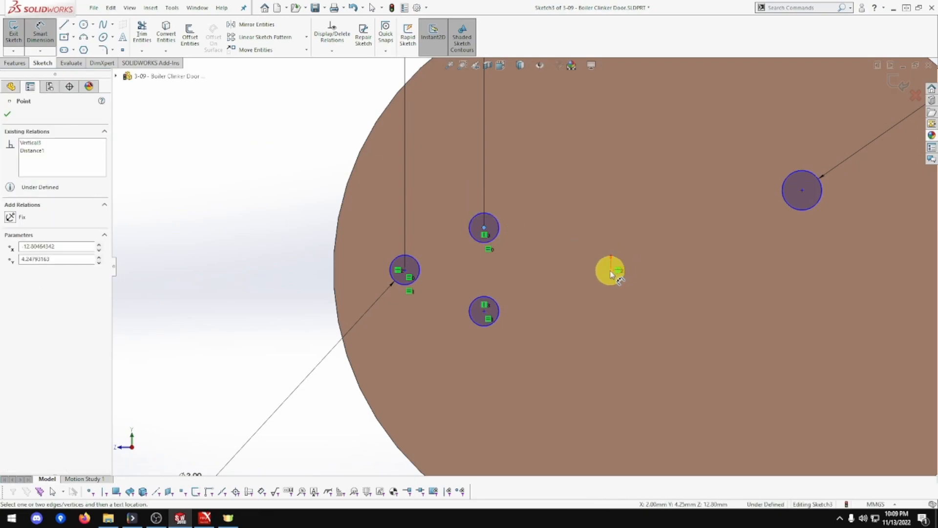
click(611, 269)
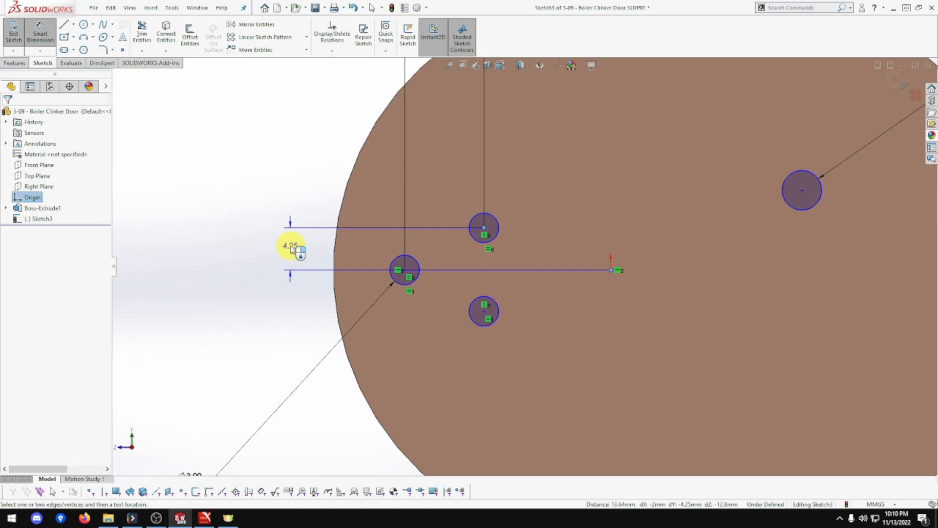
click(291, 249)
text(5.5)
key(Return)
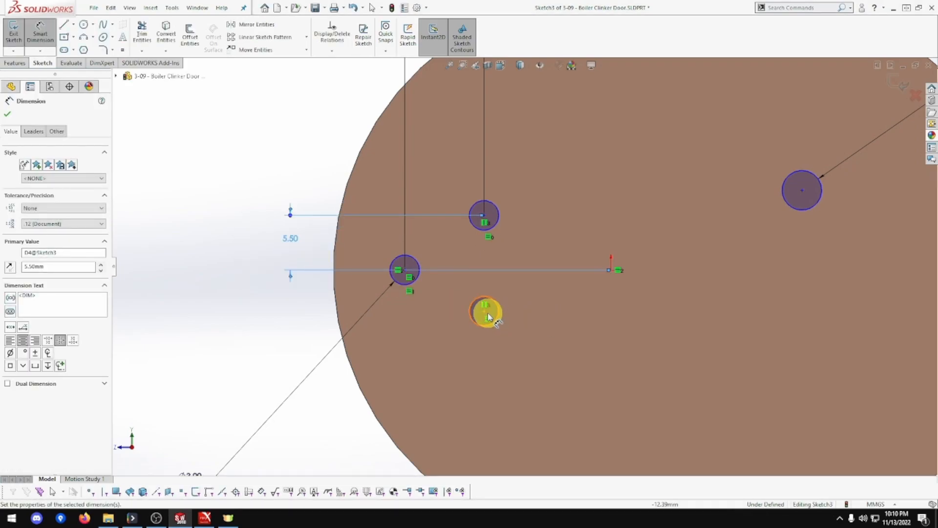
- Dimension the vertical distance from the lower clustered circle's centre to the origin as 5.5 mm
click(485, 312)
click(610, 271)
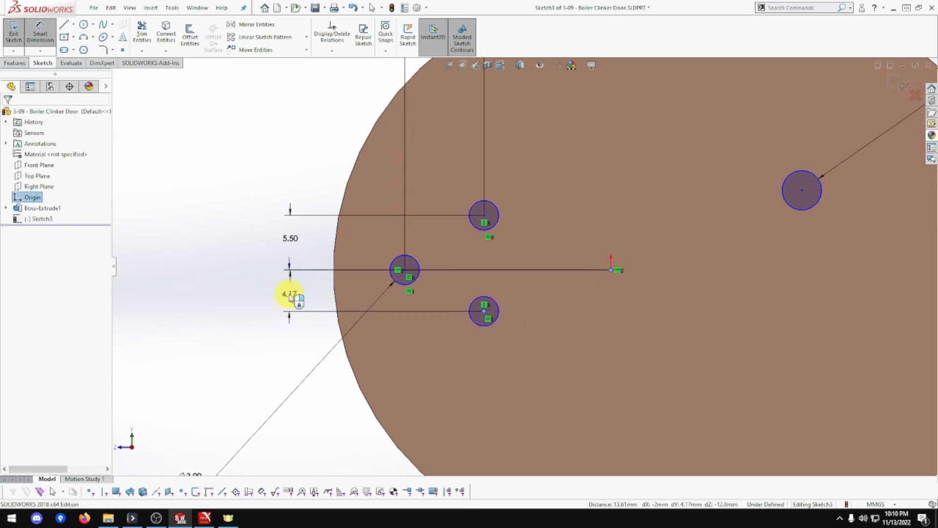
click(290, 294)
text(5.5)
key(Return)
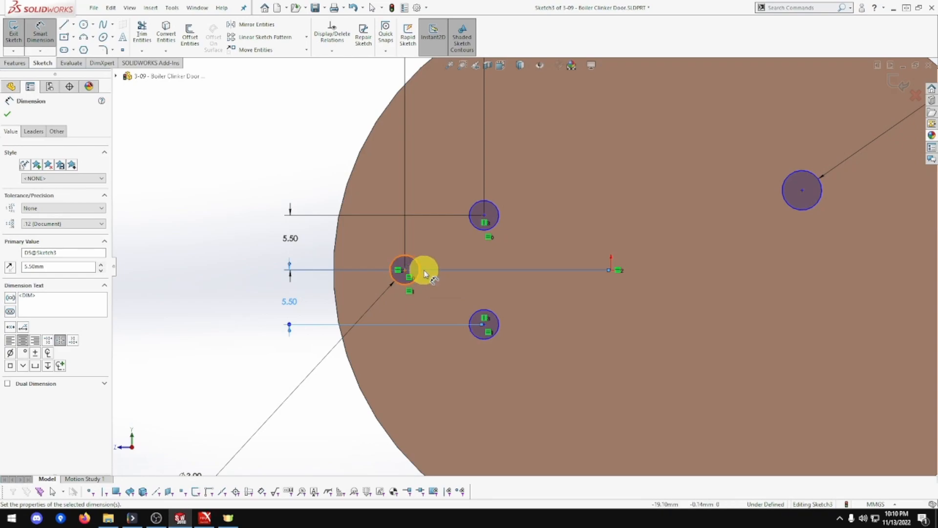
- Dimension the horizontal distance between the 4 mm circle's centre and the leftmost circle's centre as 27 mm, placed below the plate
scroll(540, 271, up, 4)
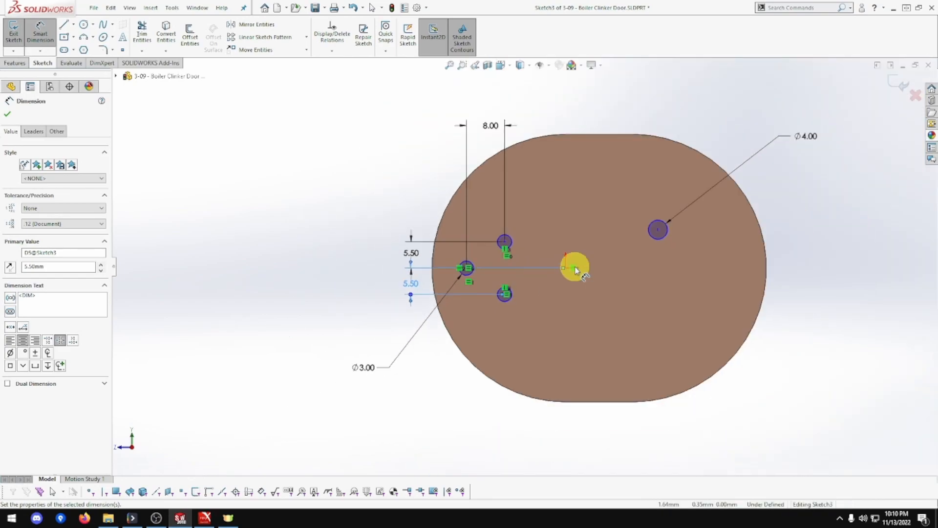
click(658, 229)
scroll(466, 272, down, 3)
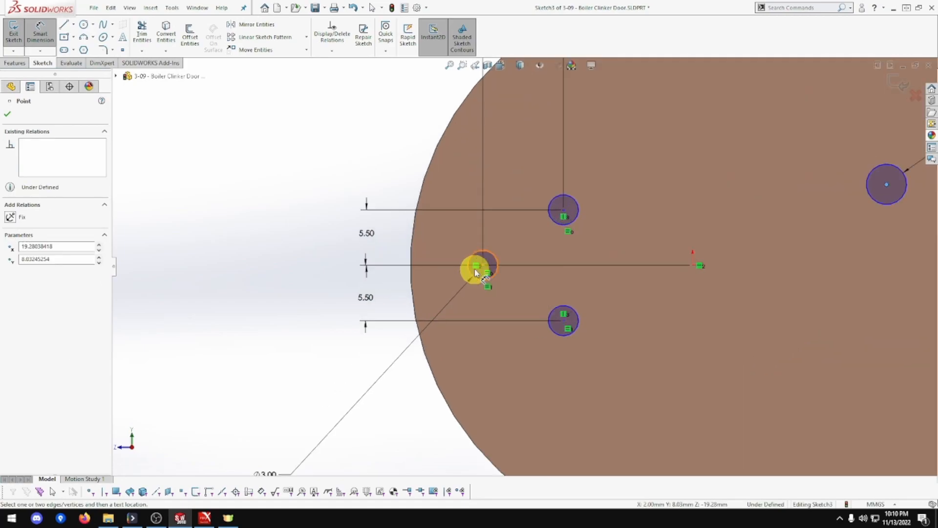
click(482, 266)
scroll(562, 294, up, 5)
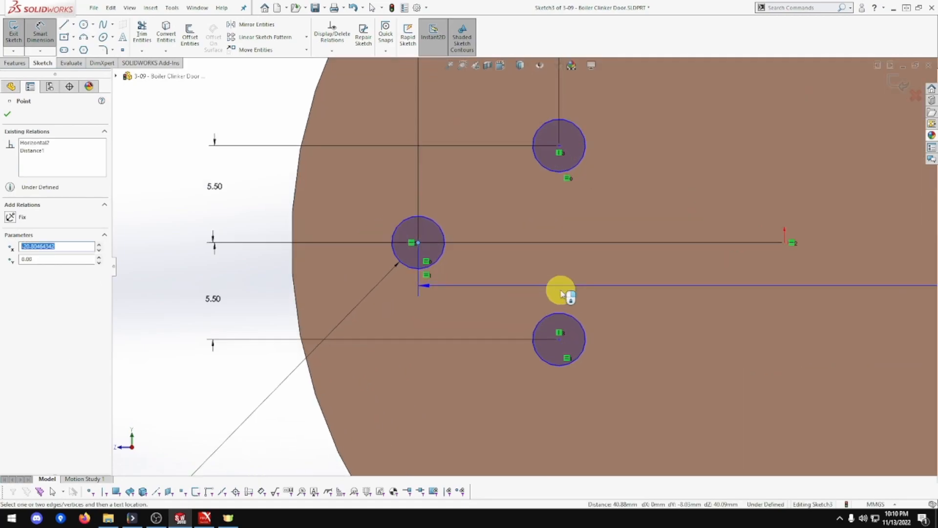
click(560, 377)
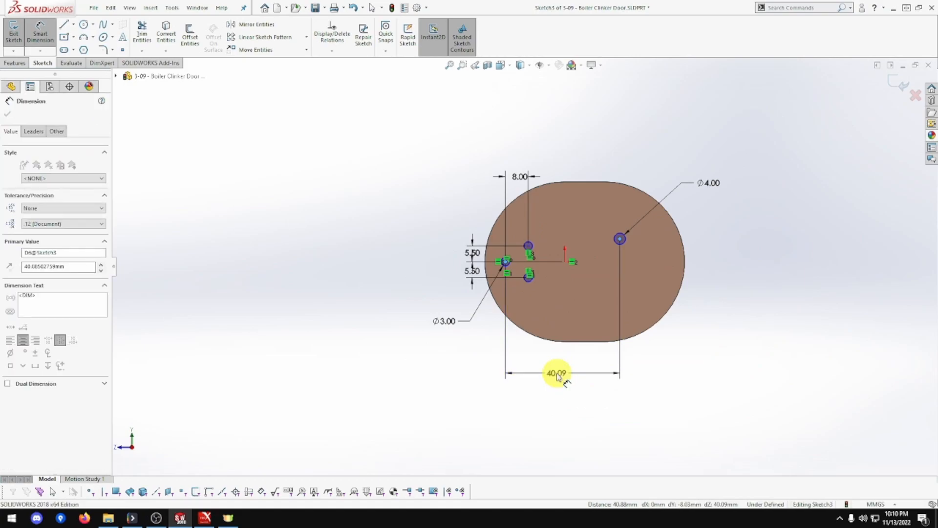
text(27)
key(Return)
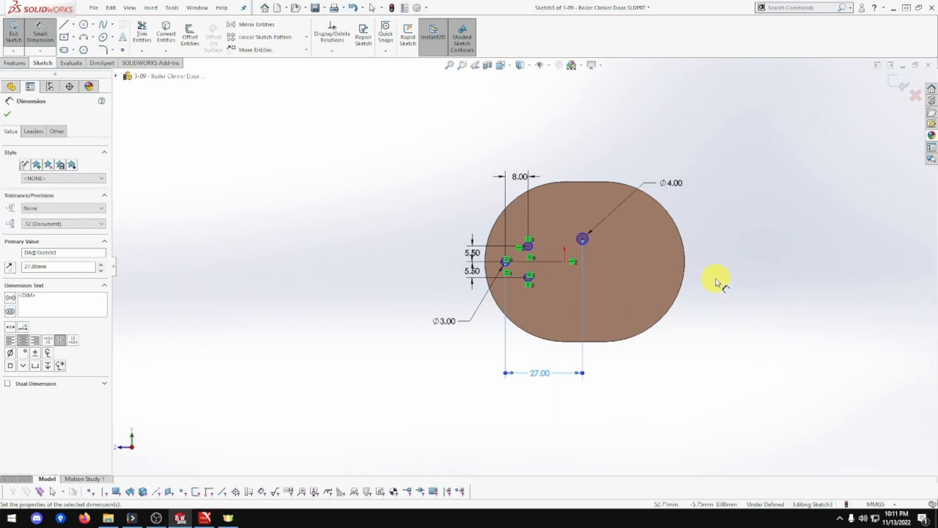
- Draw a vertical construction line across the plate, joining the upper and lower endpoints of the right-hand arc
key(z)
scroll(691, 248, down, 1)
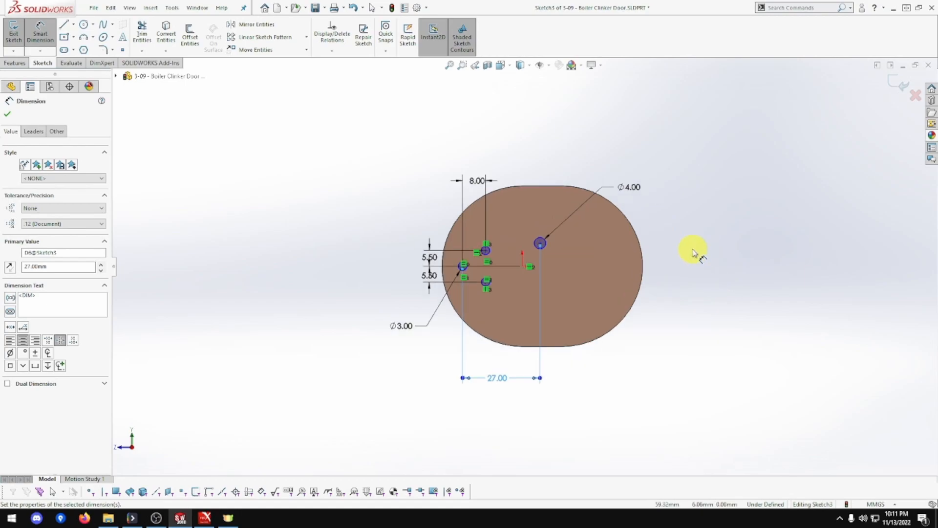
scroll(693, 251, down, 1)
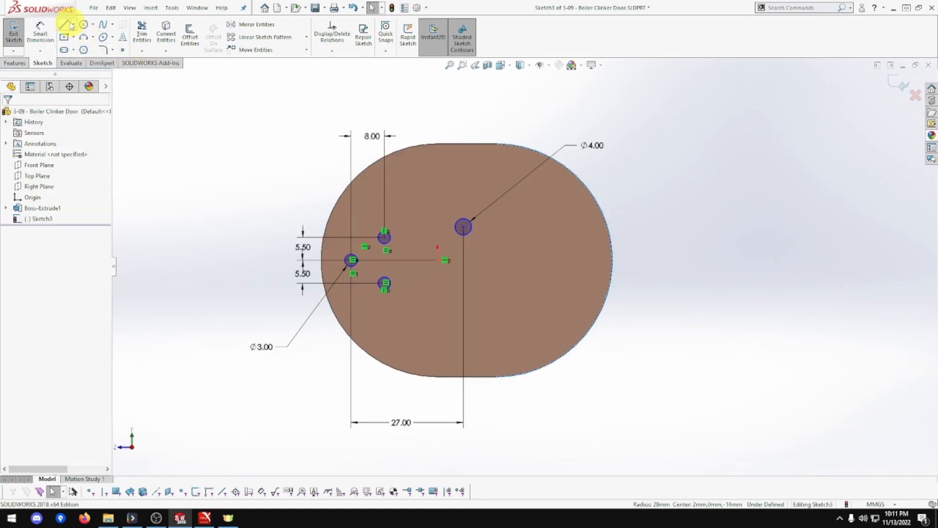
click(73, 25)
click(80, 47)
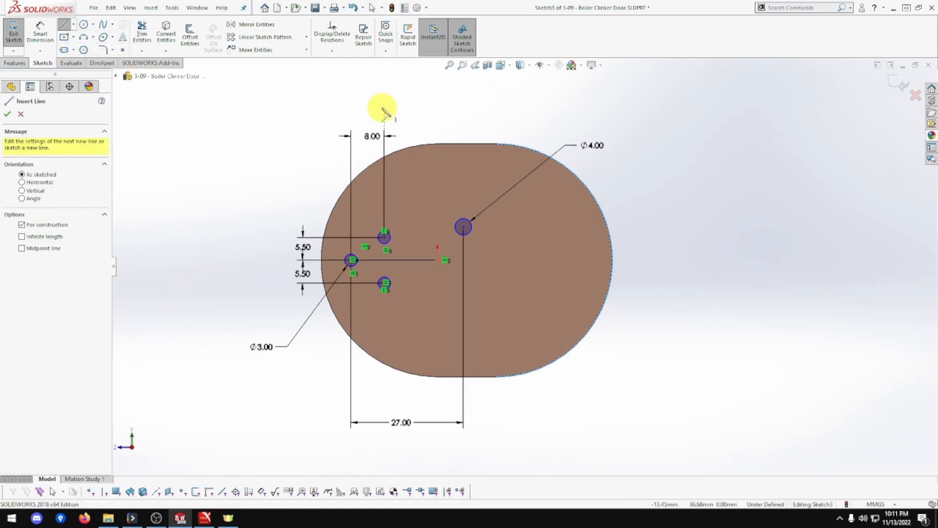
click(497, 145)
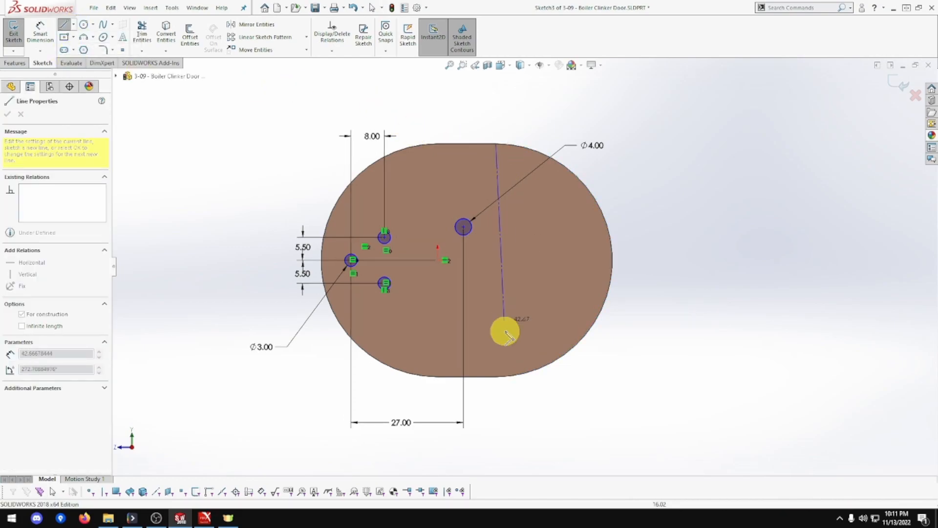
click(496, 376)
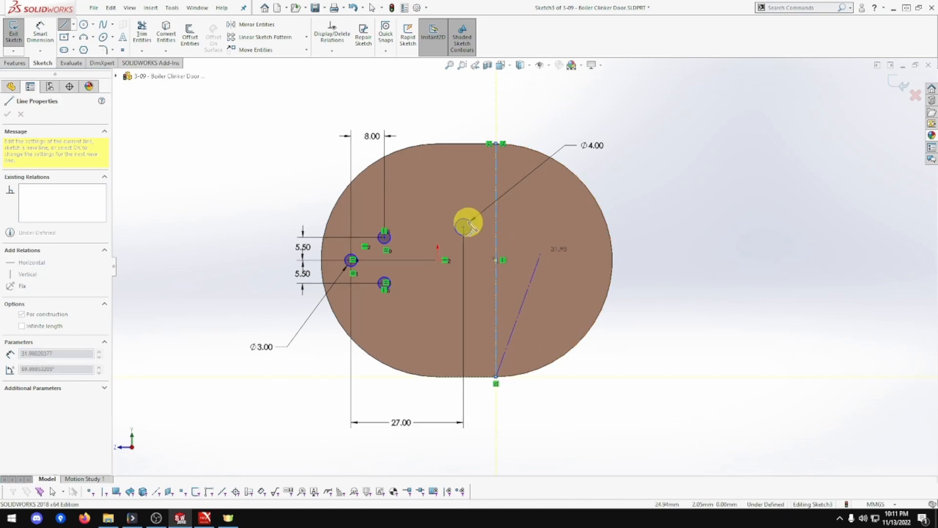
key(Escape)
- Undo the vertical construction line between the right-hand arc's endpoints
click(497, 266)
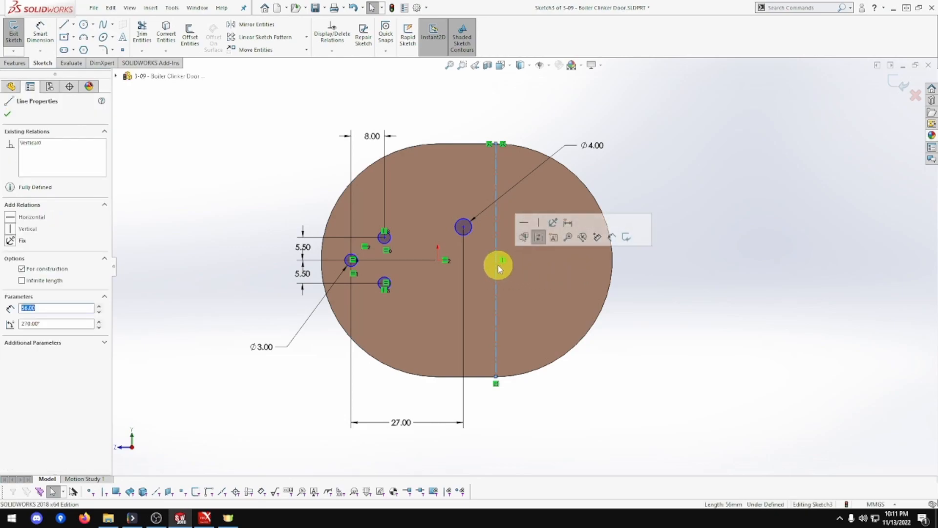
scroll(498, 270, down, 4)
scroll(499, 269, up, 1)
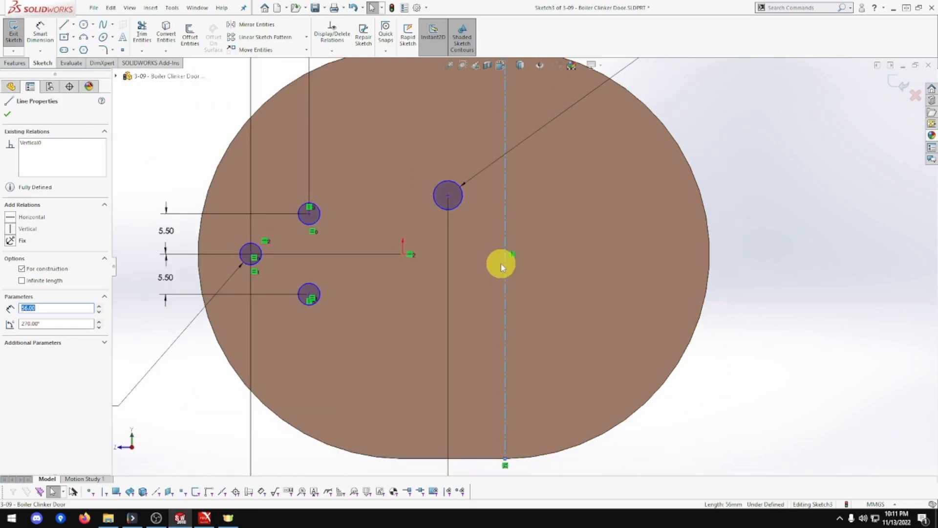
click(449, 195)
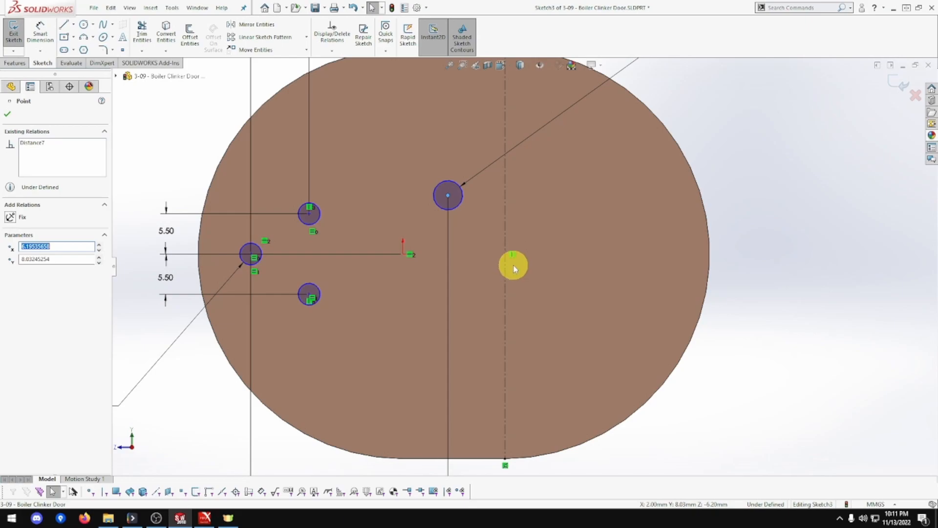
key(Escape)
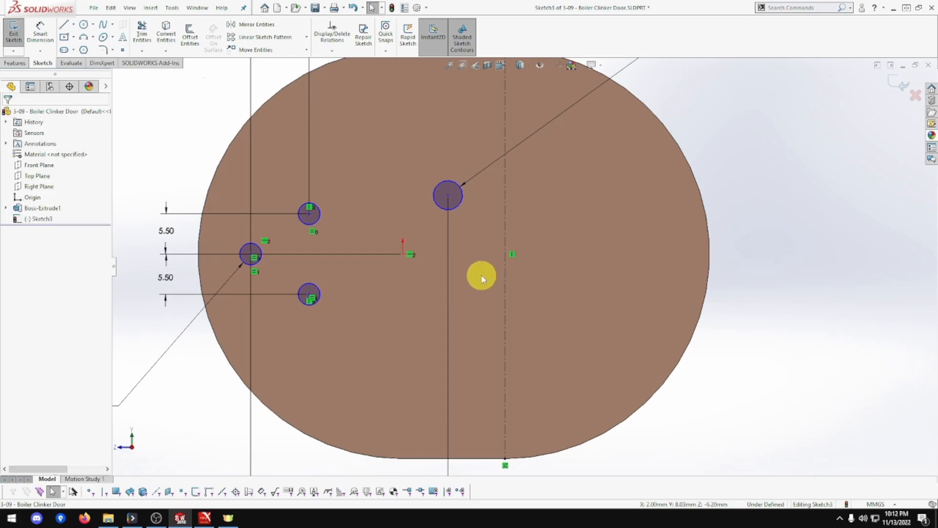
key(ctrl+z)
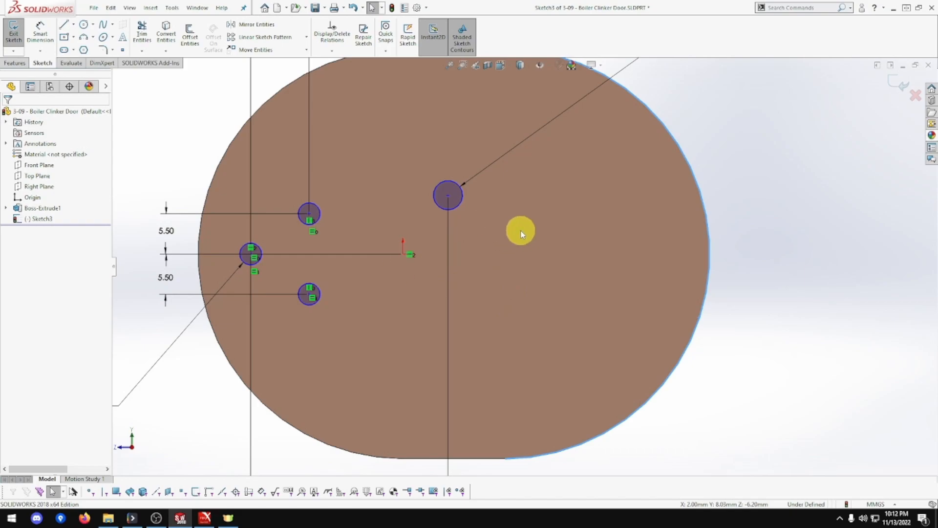
- Align the 4 mm circle's centre with the origin using a Horizontal relation
click(40, 33)
key(Escape)
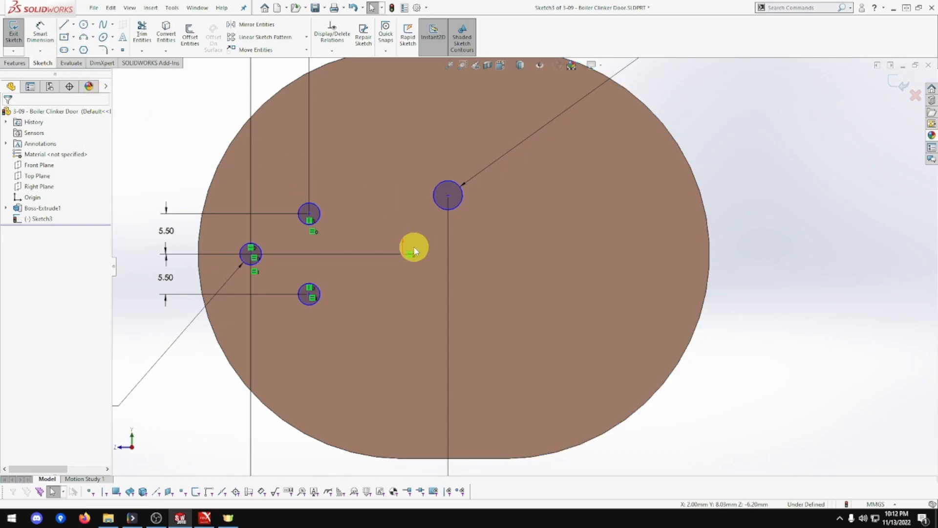
click(403, 254)
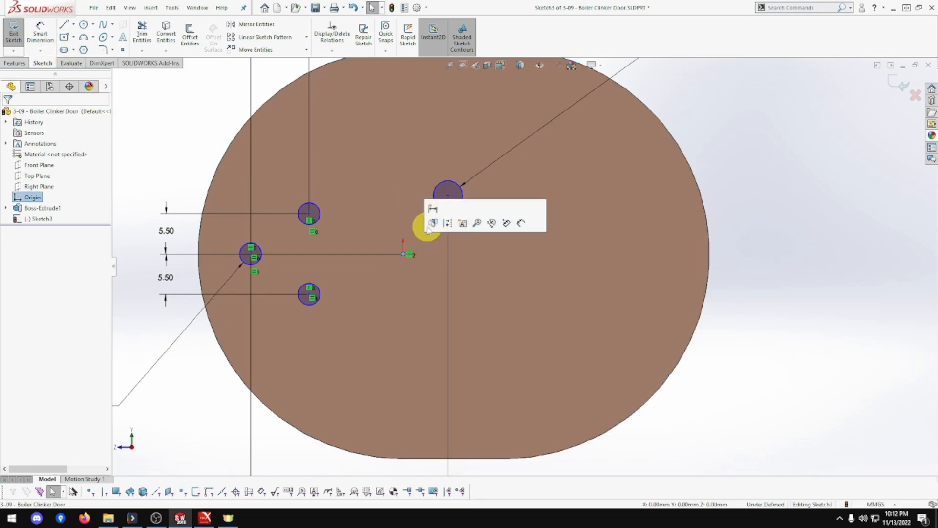
ctrl+click(446, 196)
click(474, 151)
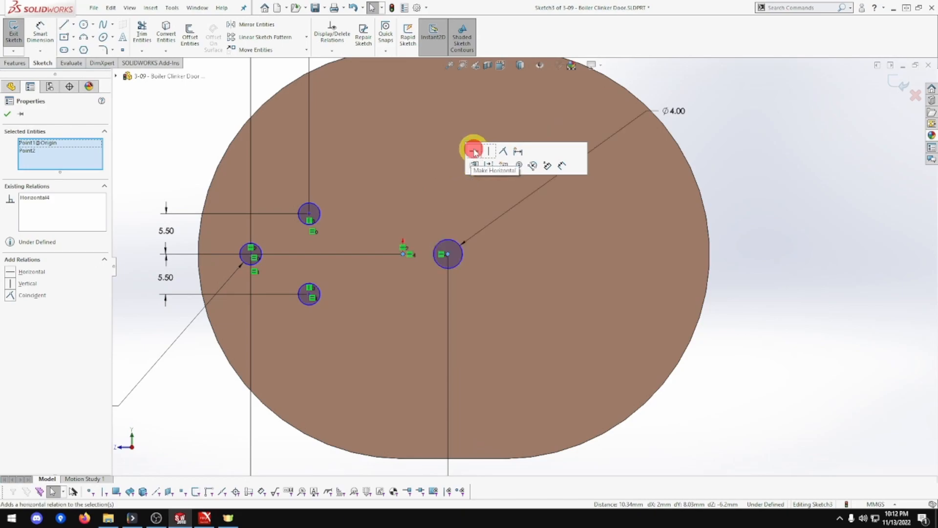
key(f)
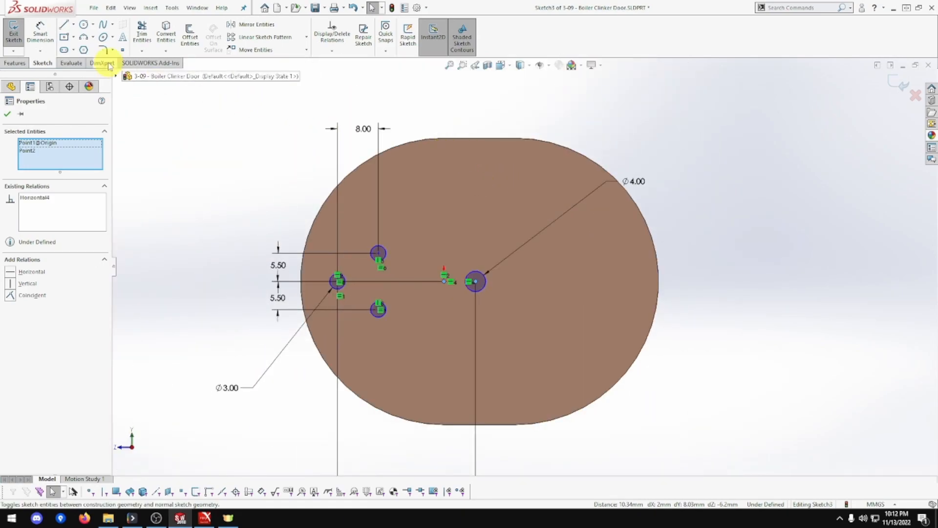
- Dimension the horizontal distance from the 4 mm circle's centre to the centre of the plate's right-hand arc as 0 mm
click(48, 44)
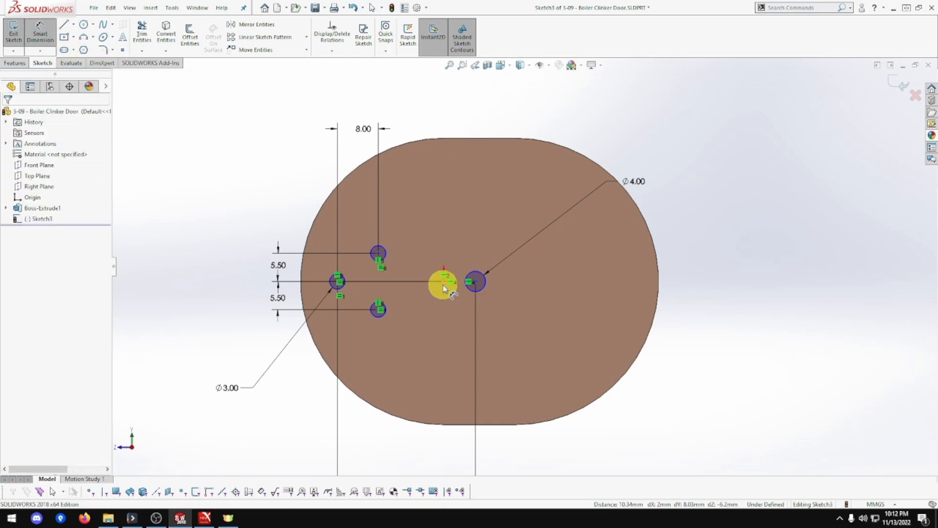
click(476, 283)
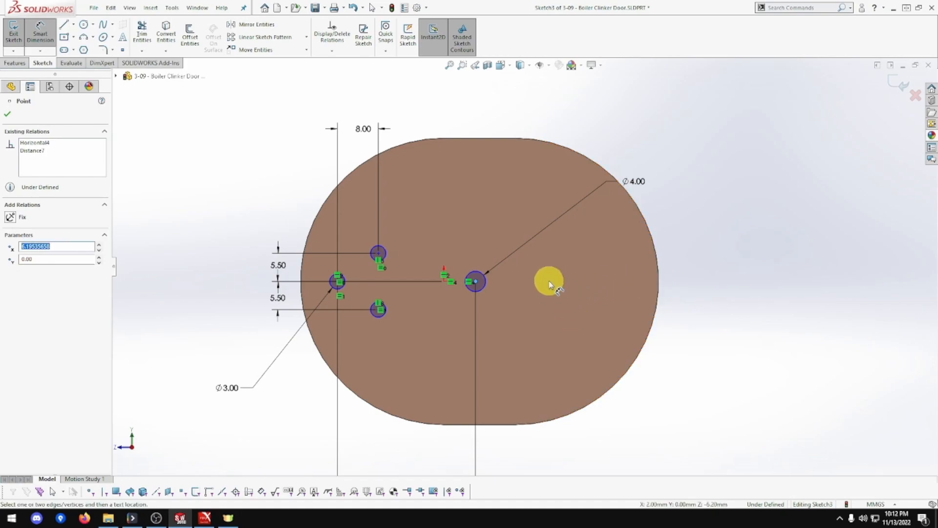
key(Escape)
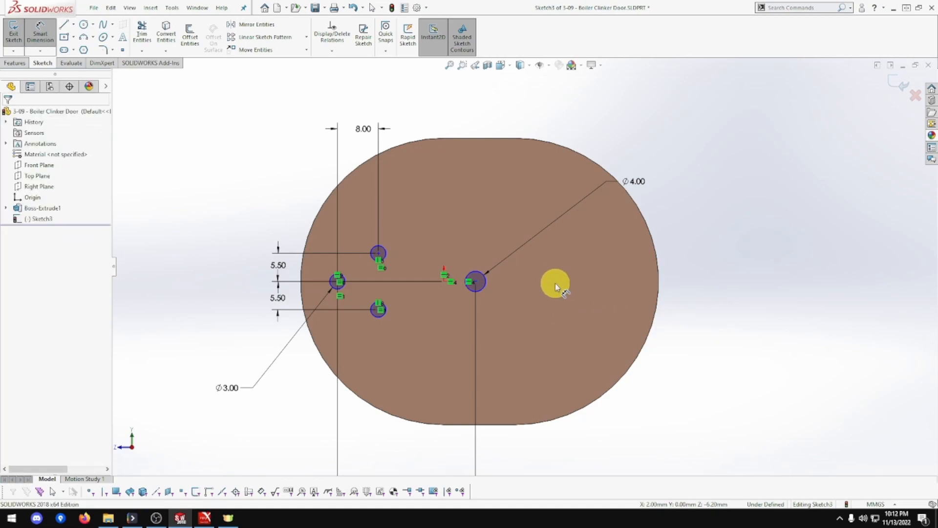
scroll(617, 314, down, 2)
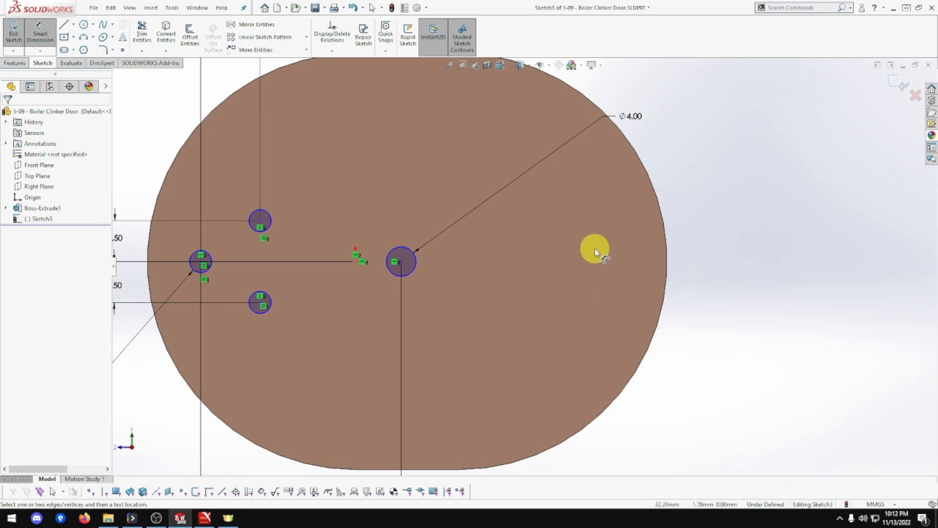
click(401, 262)
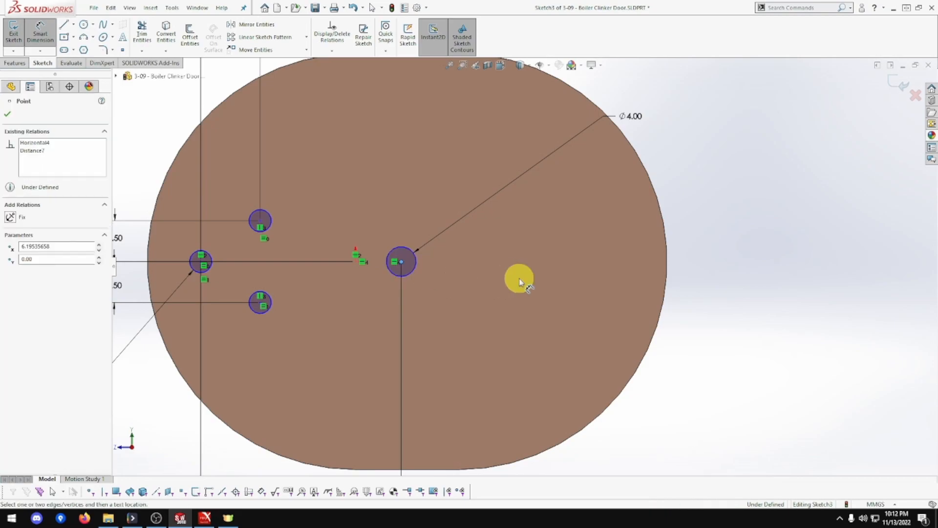
click(667, 263)
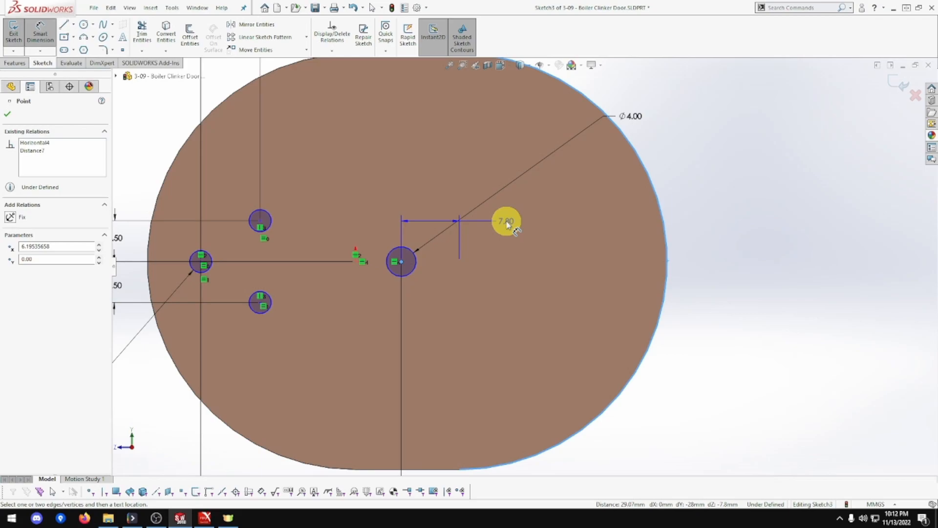
click(509, 216)
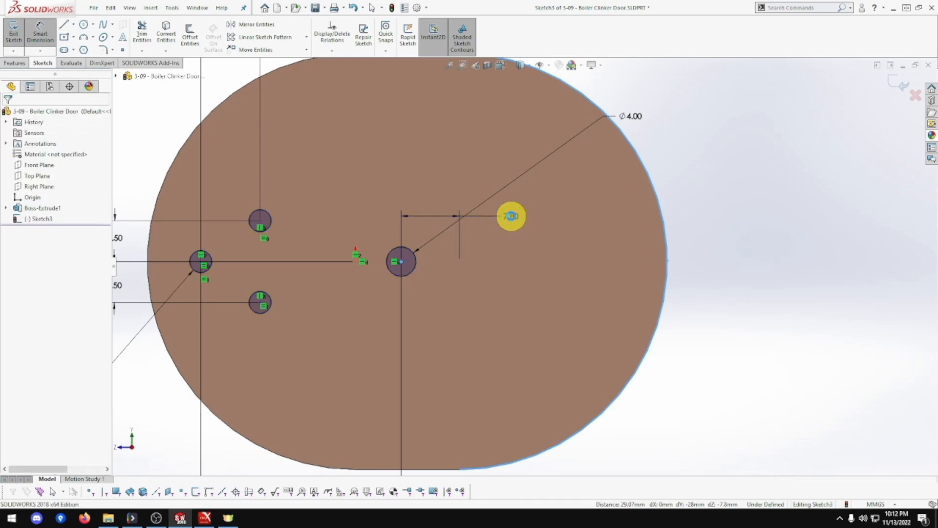
text(0.00mm)
key(Return)
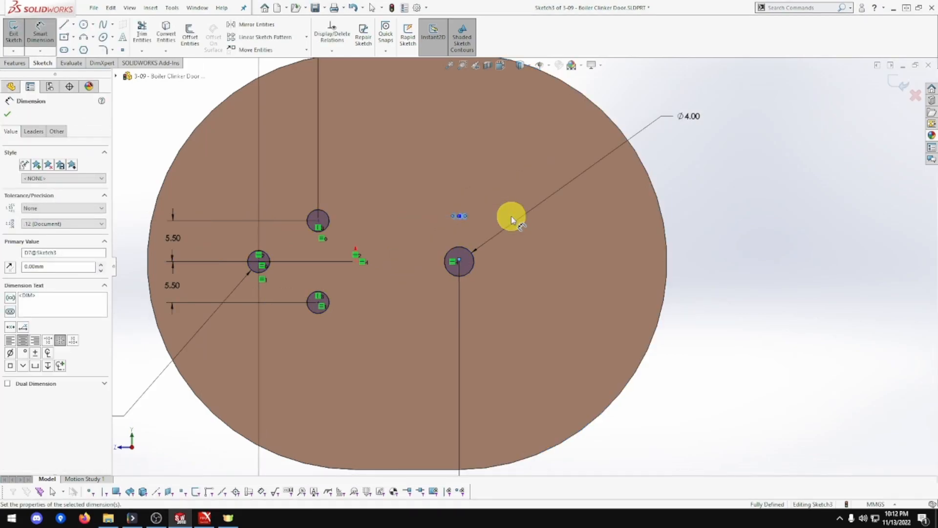
key(f)
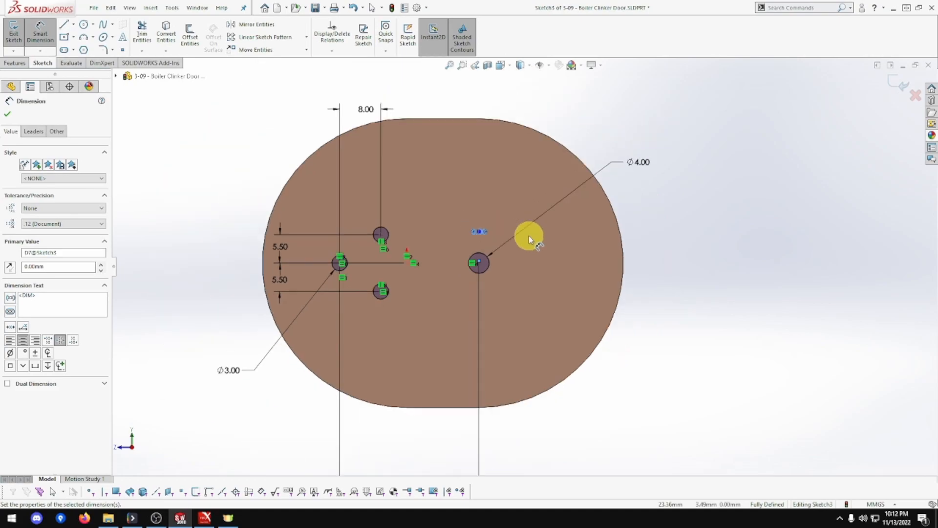
scroll(528, 235, up, 2)
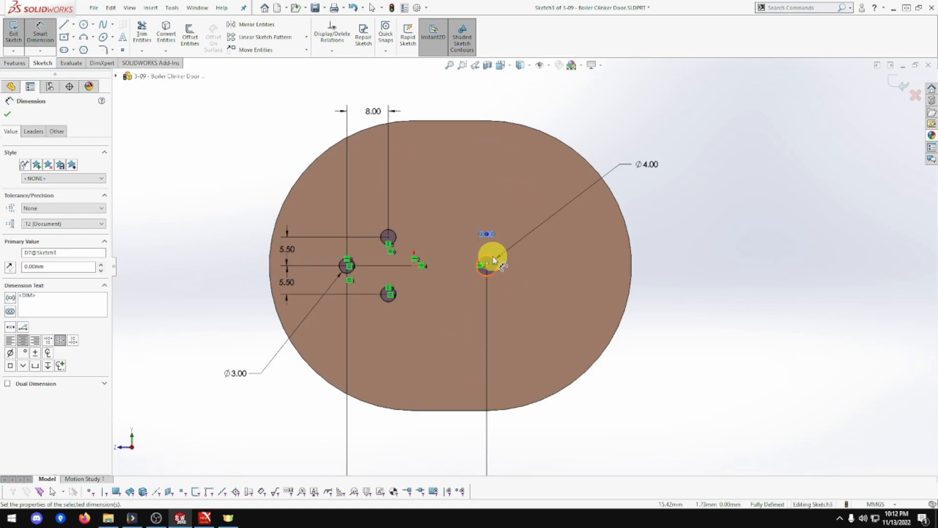
scroll(493, 256, down, 6)
scroll(505, 243, up, 8)
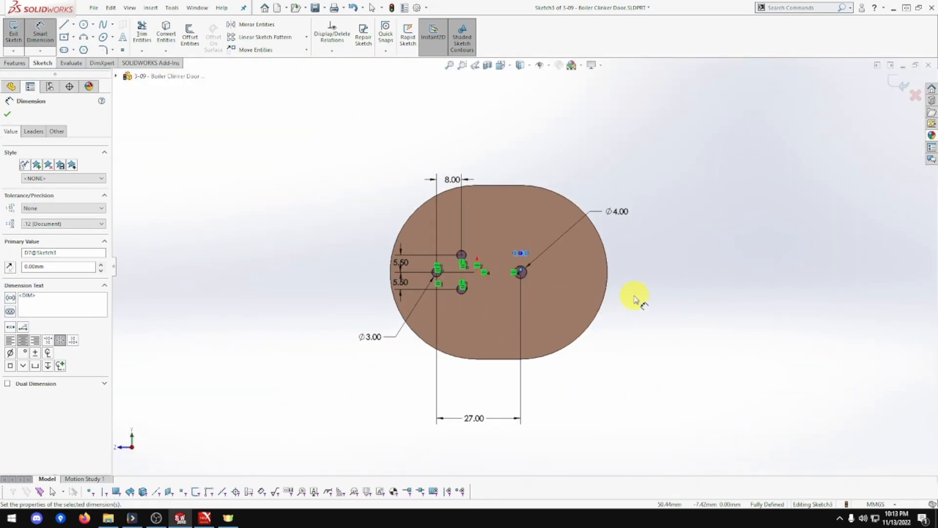
click(634, 298)
key(Escape)
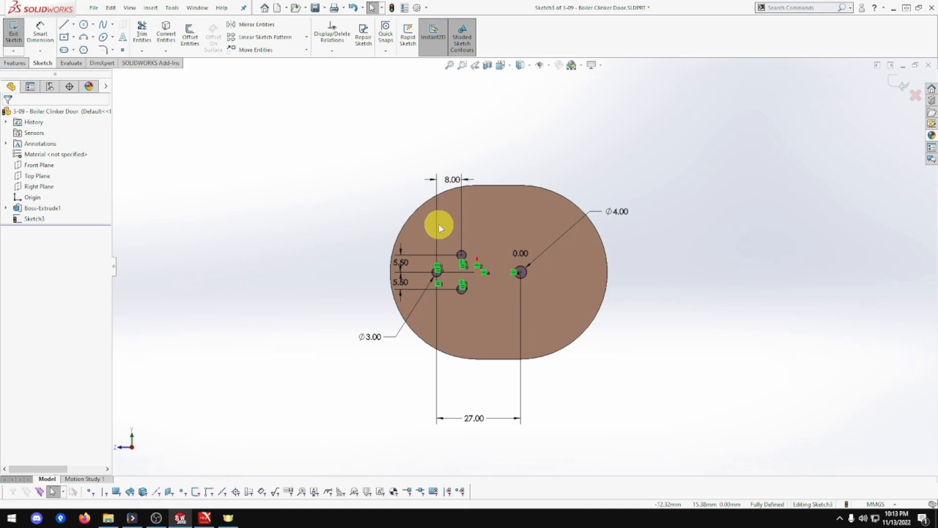
click(40, 51)
click(41, 35)
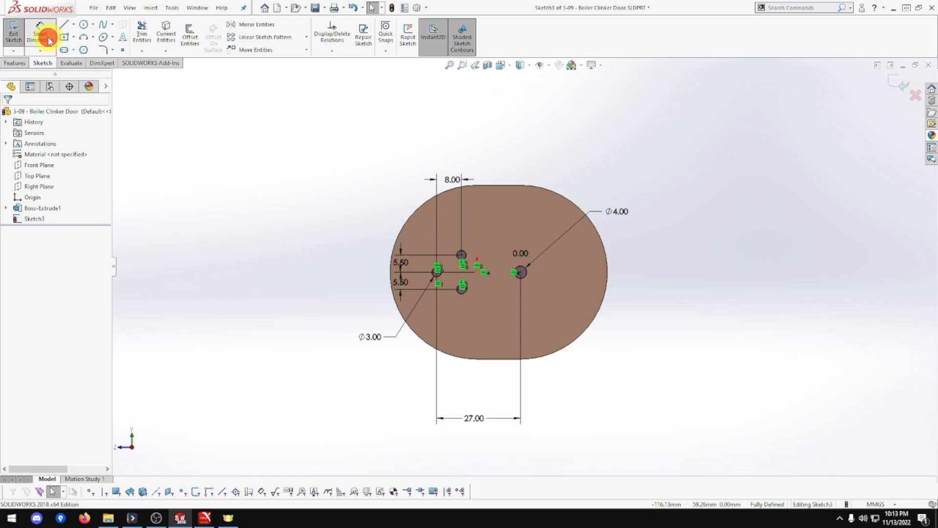
click(414, 219)
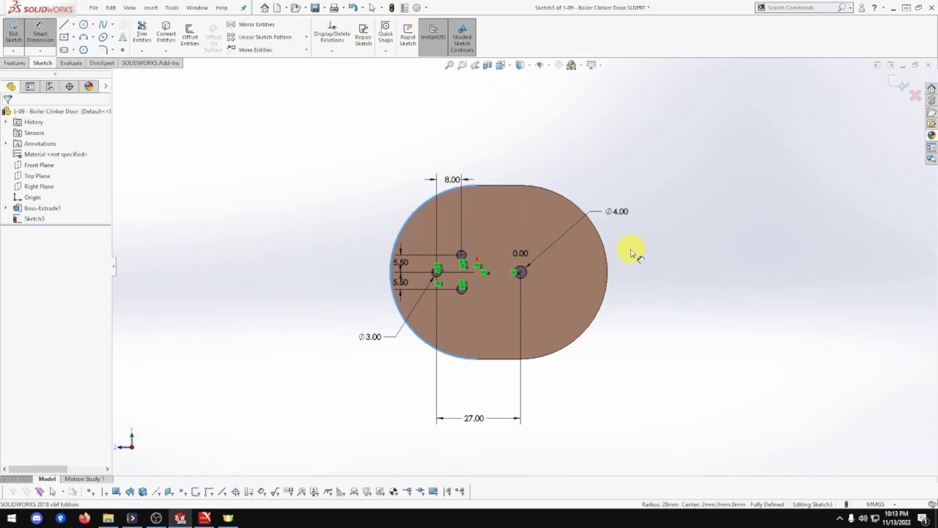
click(607, 262)
click(608, 263)
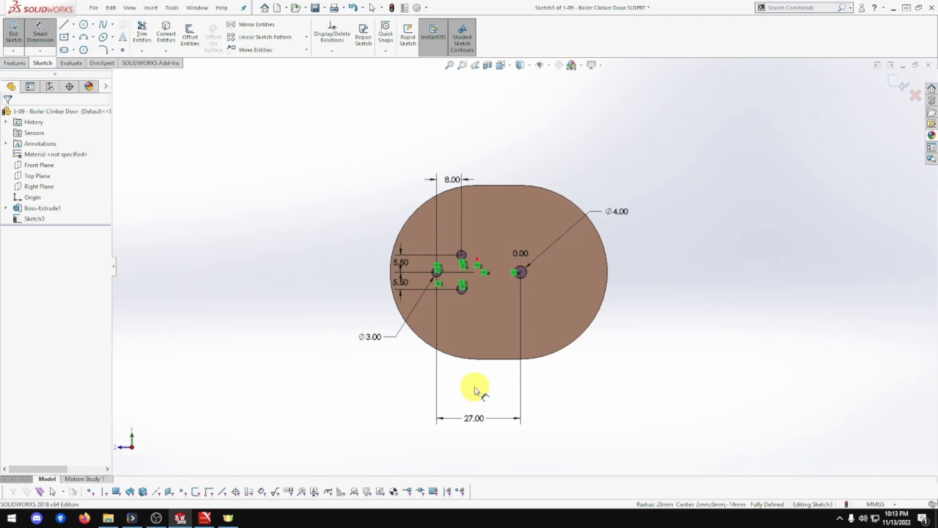
click(393, 269)
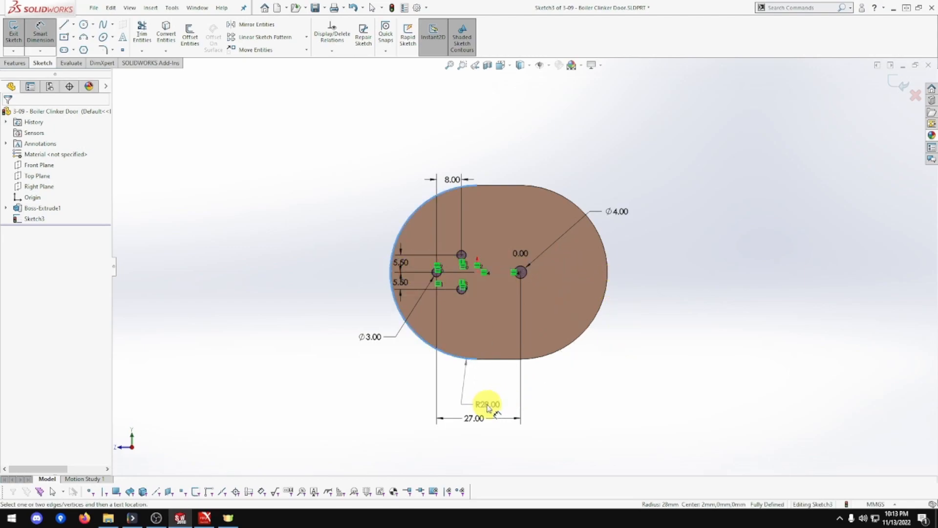
key(Escape)
key(Escape)
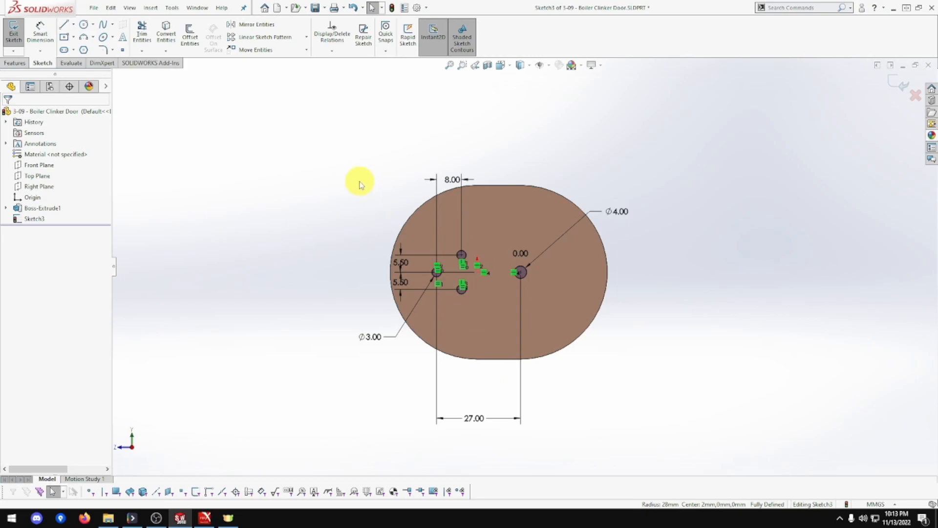
- Extrude the four-circle sketch as bosses with a Mid Plane end condition and 4 mm depth, merged with the plate
click(14, 62)
click(17, 39)
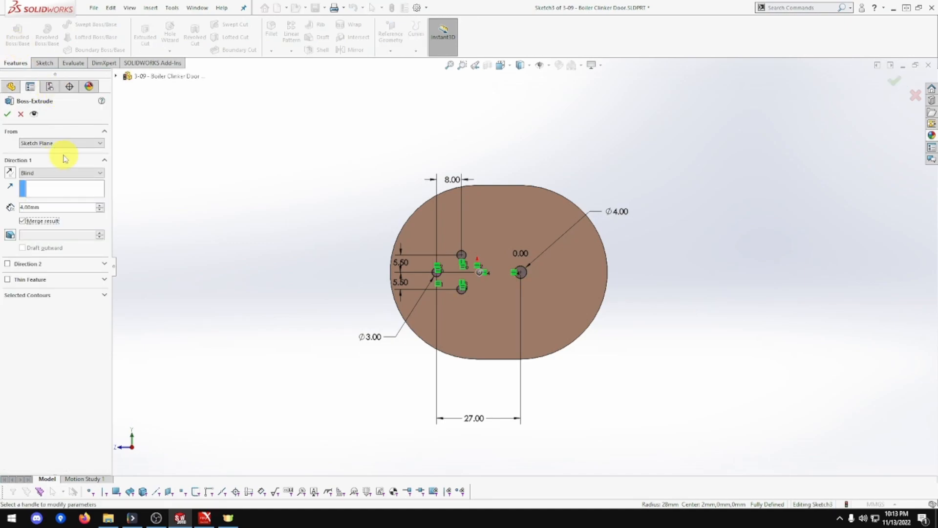
click(55, 172)
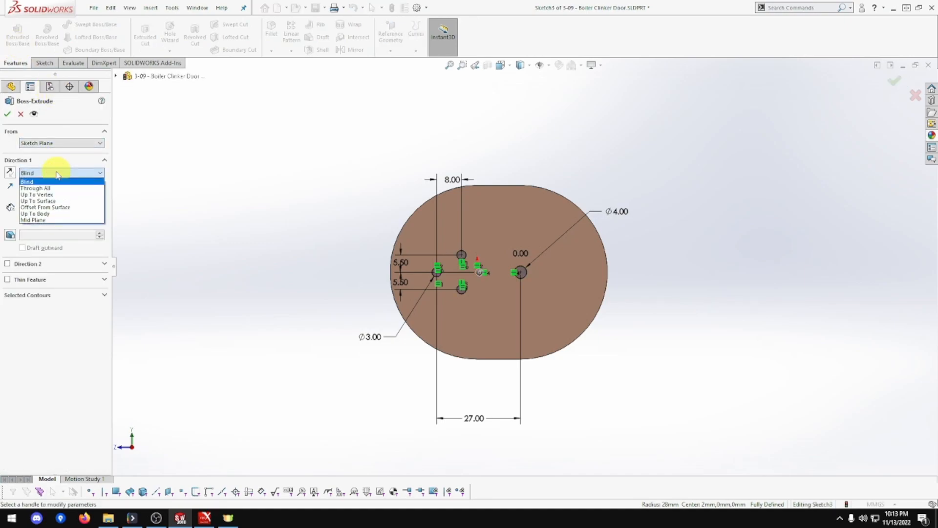
click(52, 221)
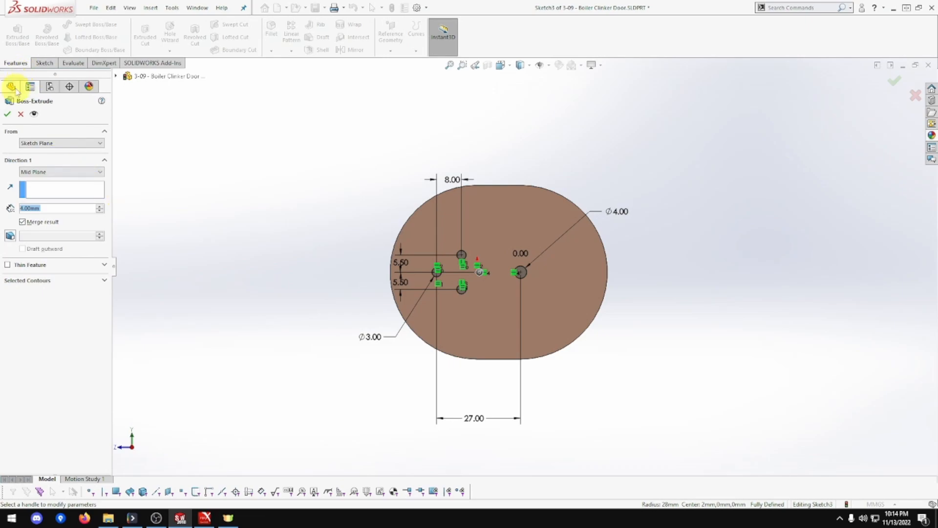
key(Return)
middle_drag(272, 232, 320, 243)
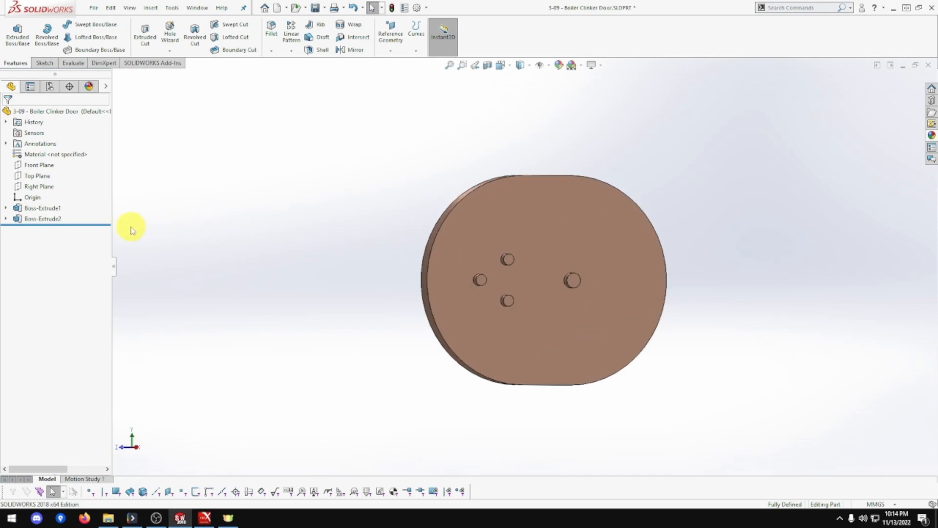
- Delete the four-circle boss extrusion from the plate while keeping its circle sketch
middle_drag(243, 234, 306, 241)
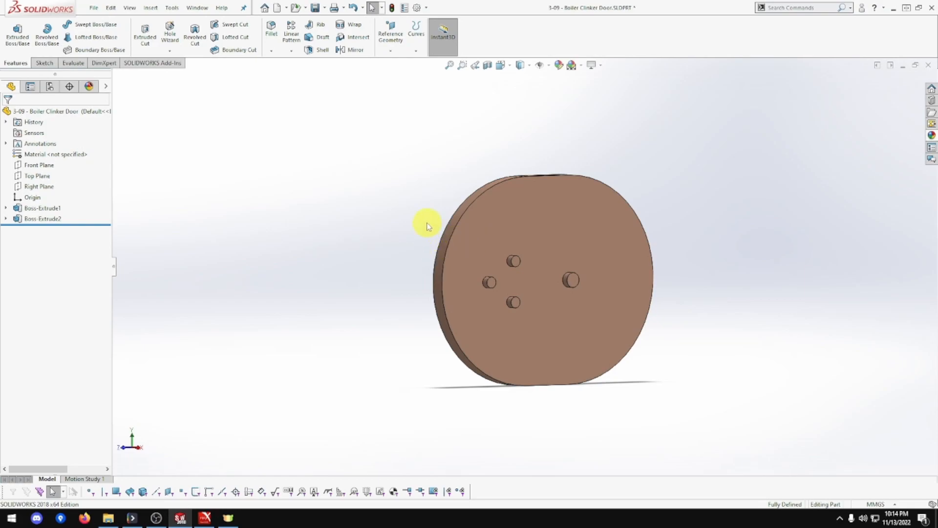
click(5, 219)
click(39, 219)
key(Delete)
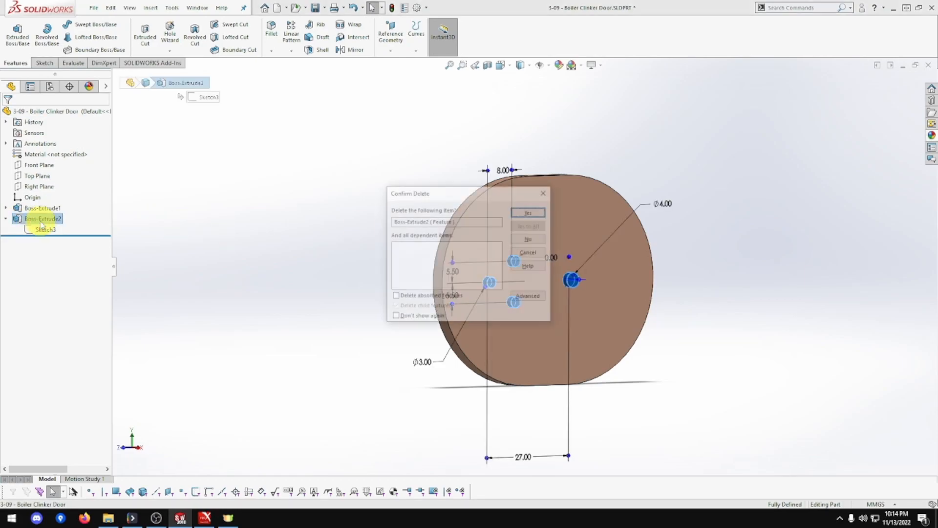
click(537, 212)
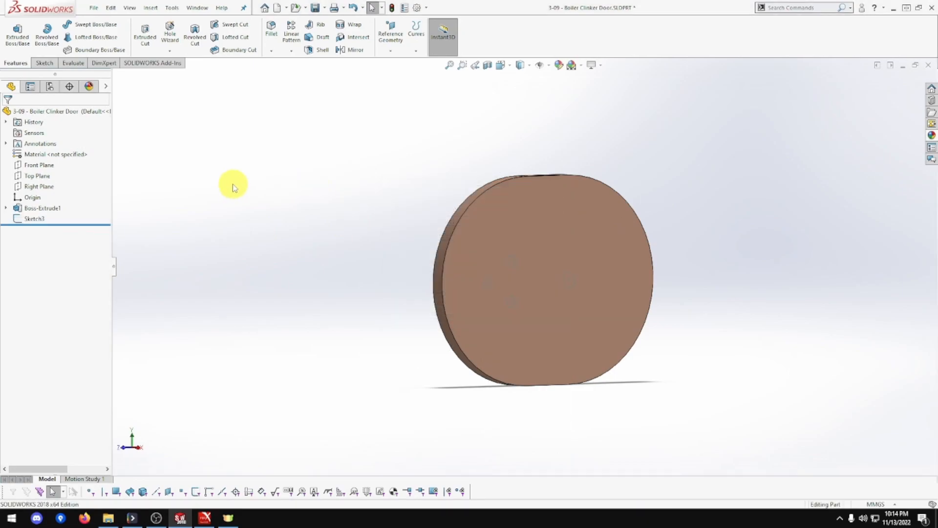
- Cut the four-circle sketch through the plate as an Extruded Cut with a Through All end condition
click(145, 30)
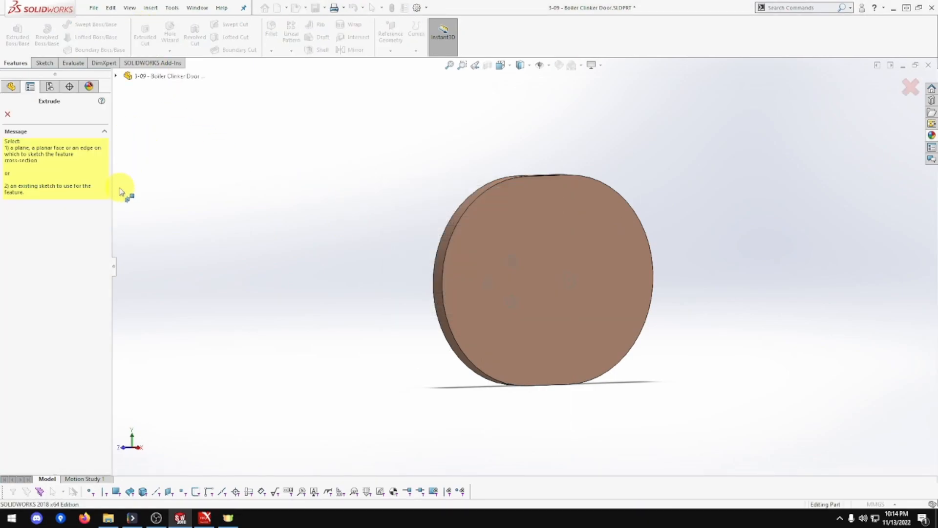
click(7, 114)
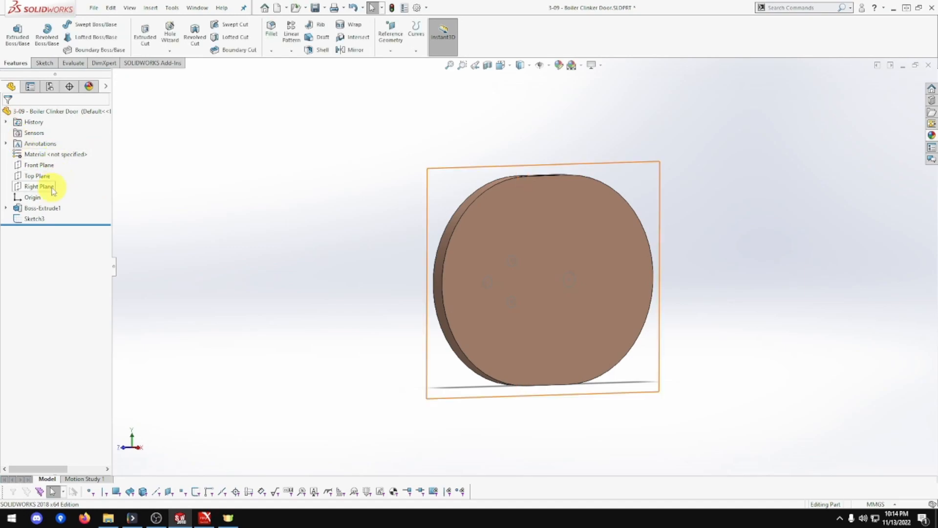
click(34, 219)
click(145, 39)
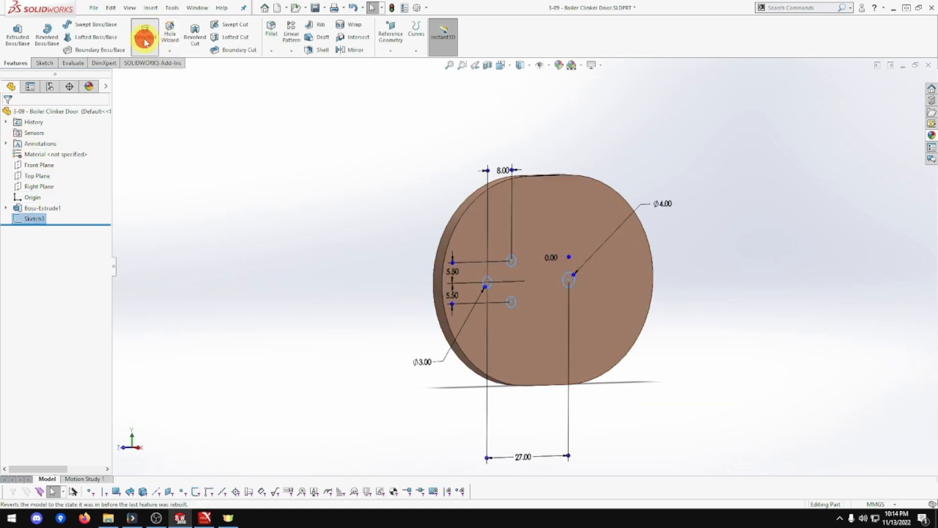
click(63, 173)
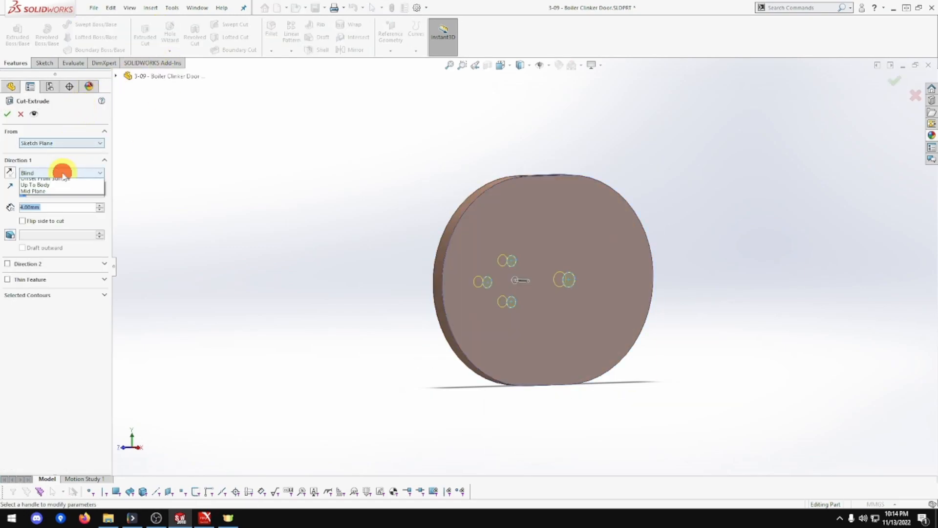
click(54, 186)
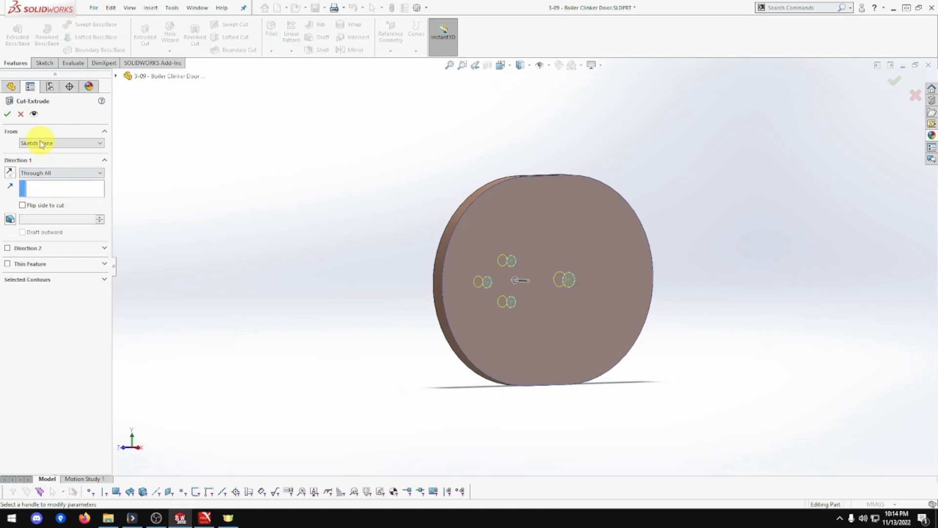
click(7, 113)
mouse_move(318, 246)
middle_down()
mouse_move(306, 235)
mouse_move(347, 239)
mouse_move(263, 228)
mouse_move(335, 243)
middle_up()
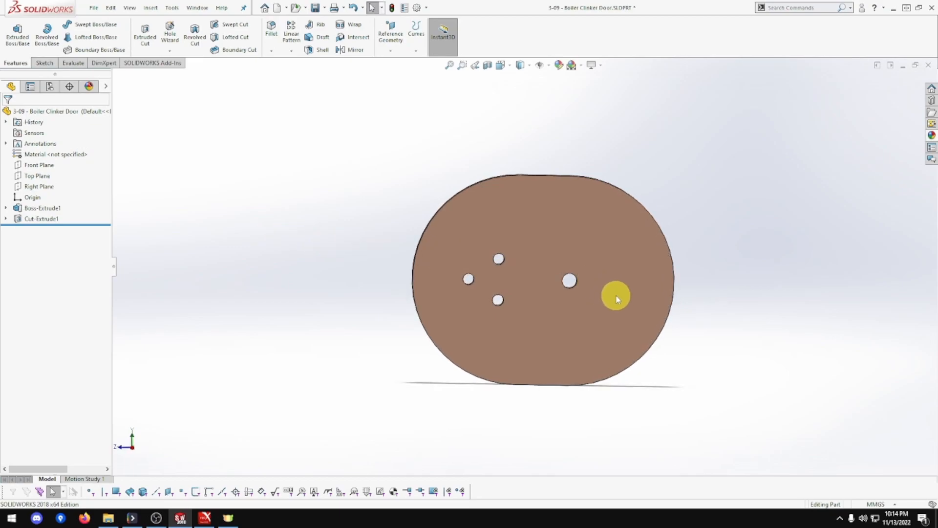